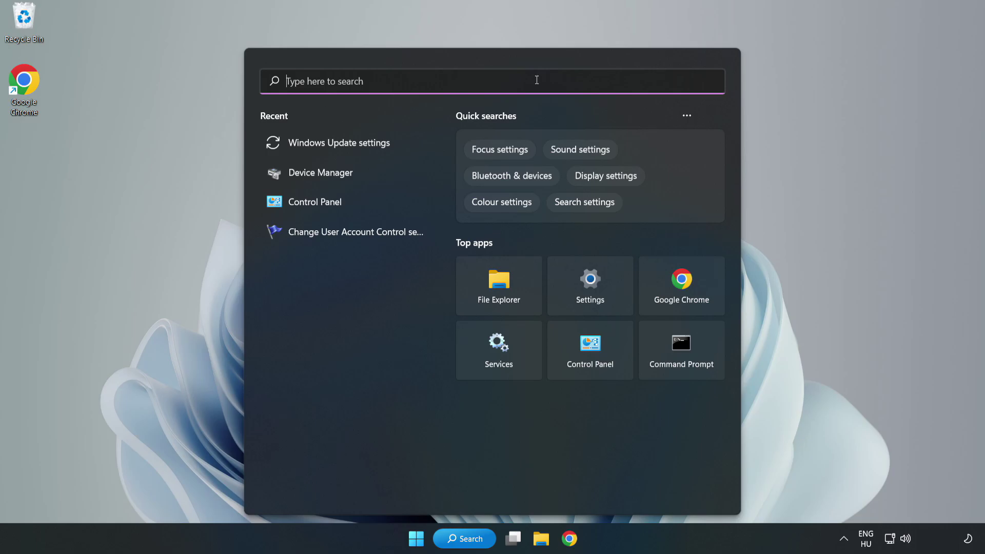
Search Windows for "device manager", open Device Manager and move its window toward the middle of the desktop
{"action": "type", "text": "device "}
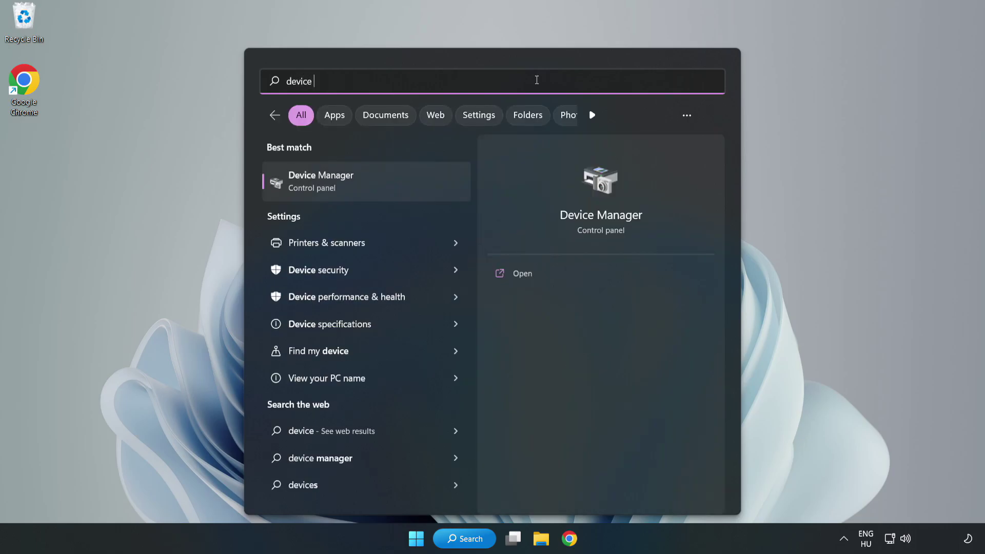
{"action": "type", "text": "manager"}
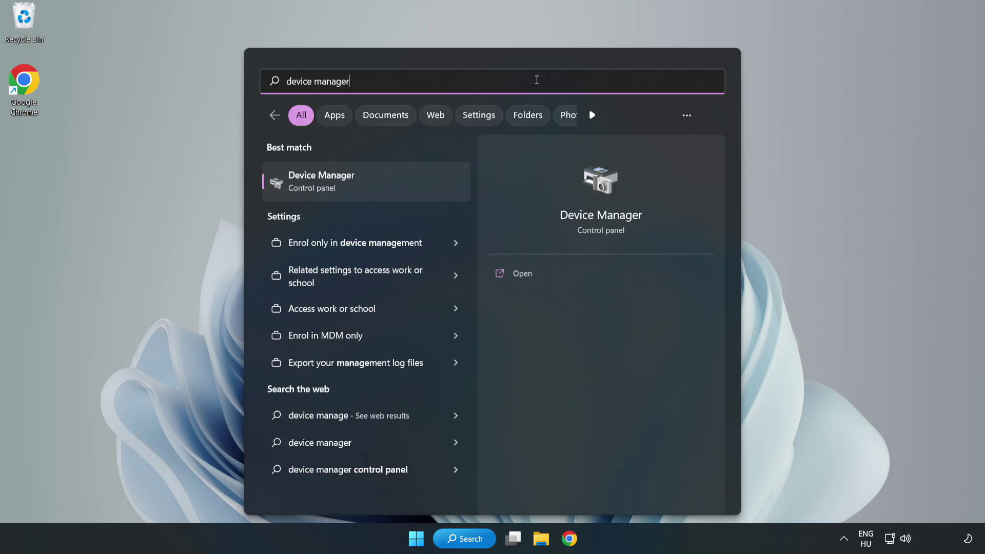
{"action": "left_click", "coordinate": [365, 186]}
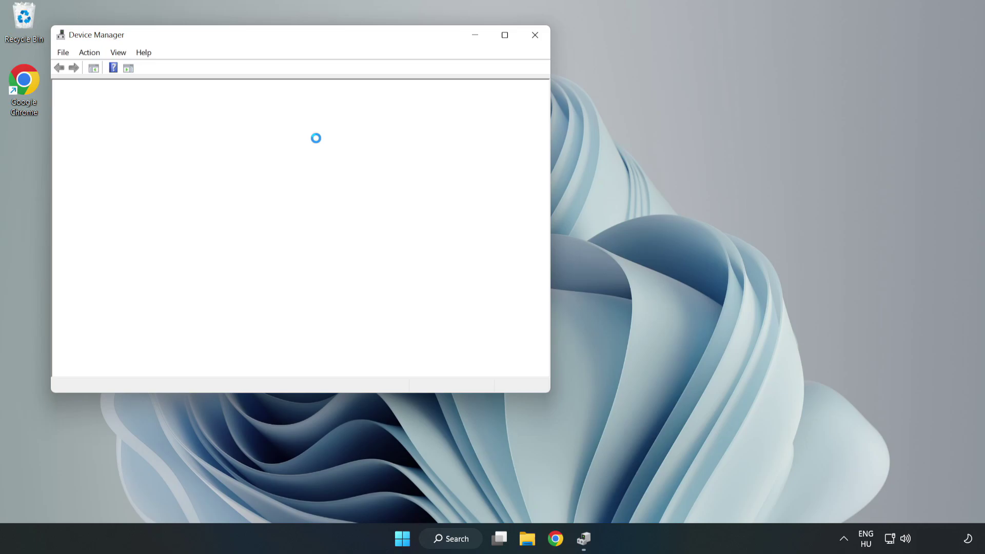
{"action": "left_click_drag", "start_coordinate": [263, 38], "coordinate": [439, 88]}
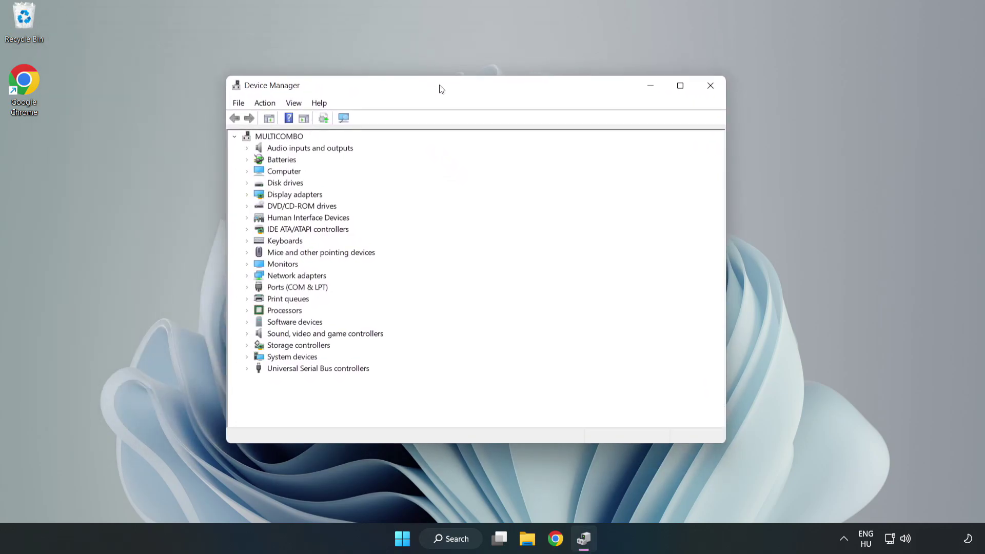
Search automatically for an updated driver for the VMware SVGA 3D display adapter and close Device Manager
{"action": "left_click", "coordinate": [263, 196]}
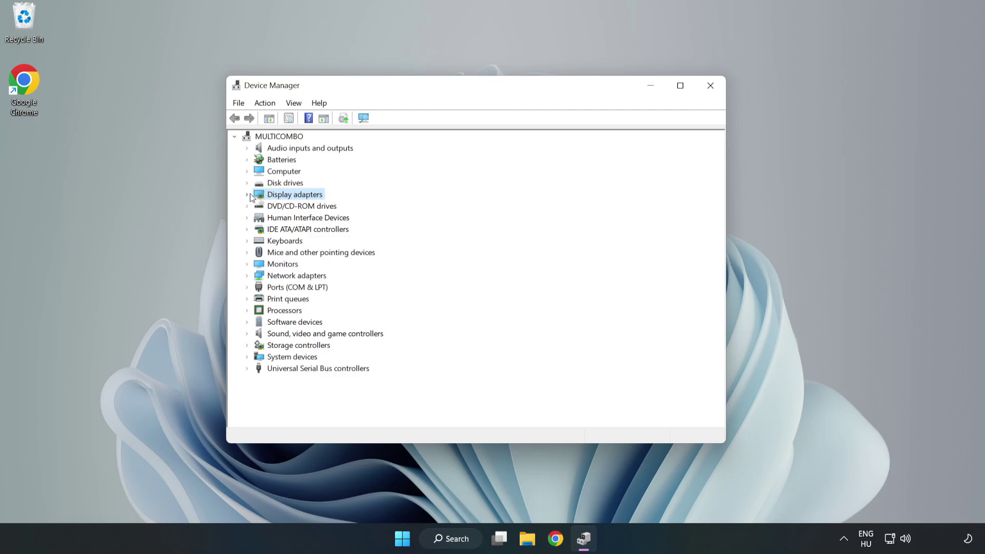
{"action": "left_click", "coordinate": [248, 194]}
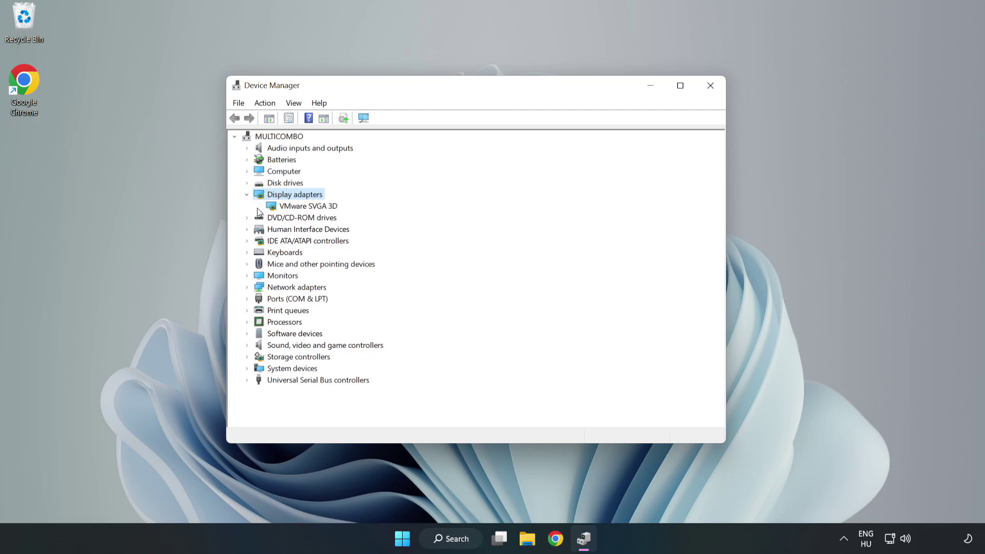
{"action": "left_click", "coordinate": [274, 206]}
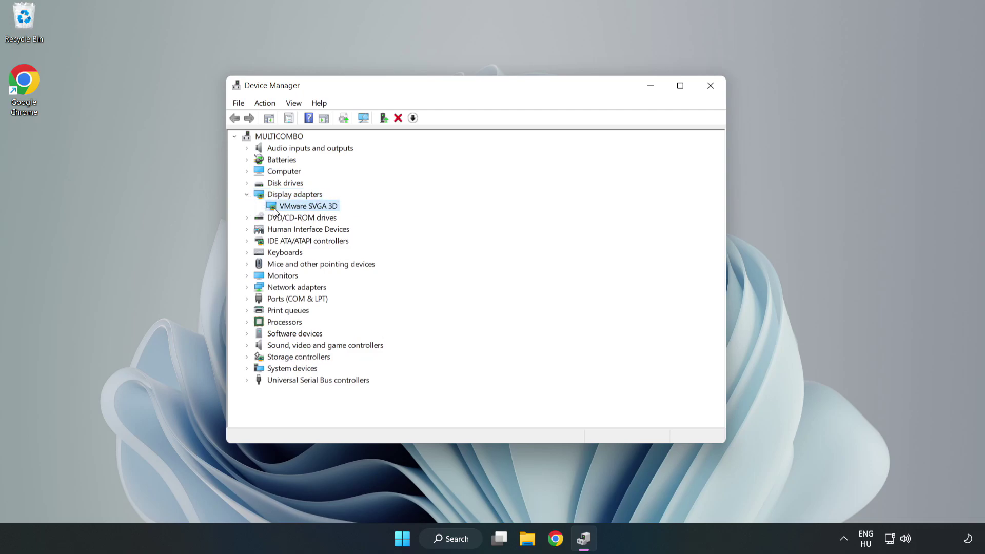
{"action": "right_click", "coordinate": [306, 208]}
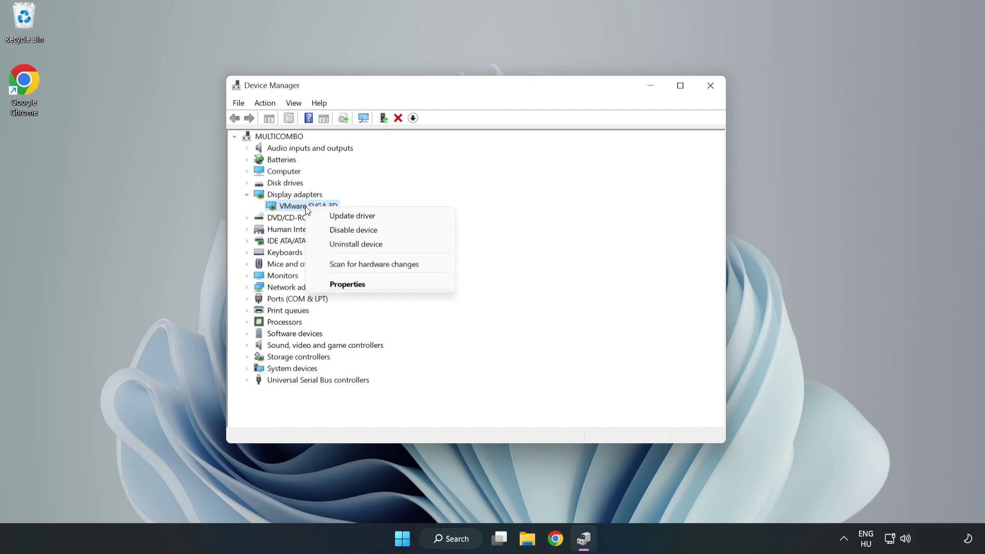
{"action": "left_click", "coordinate": [383, 219]}
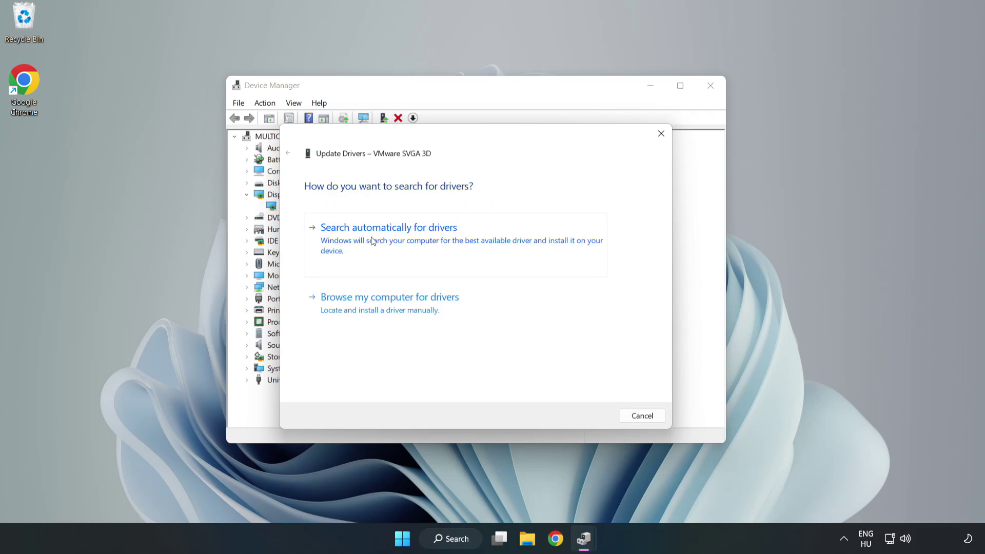
{"action": "left_click", "coordinate": [391, 240]}
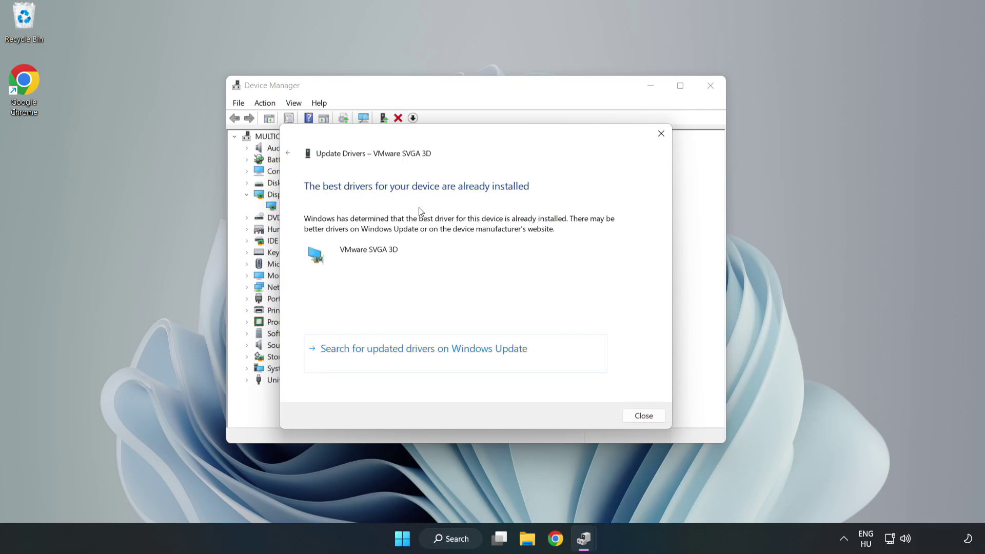
{"action": "left_click", "coordinate": [644, 416]}
{"action": "left_click", "coordinate": [711, 92]}
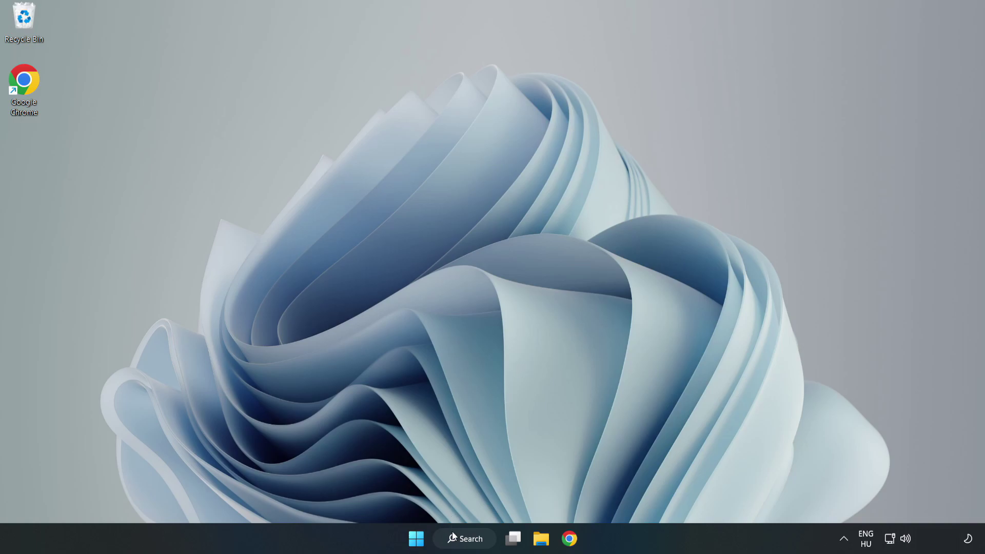
Find the Windows Update settings by searching for "updates", check for updates and close Settings
{"action": "left_click", "coordinate": [453, 537]}
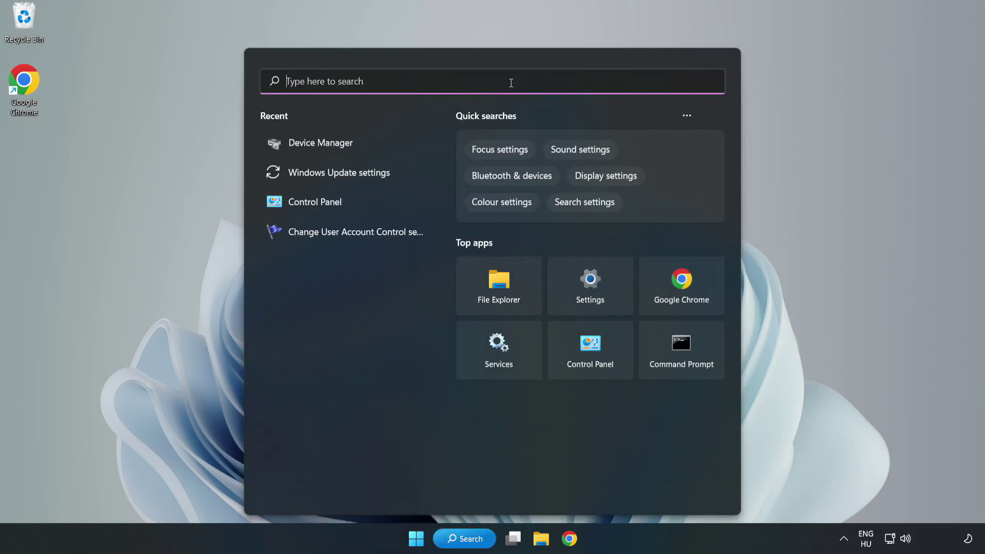
{"action": "type", "text": "updates"}
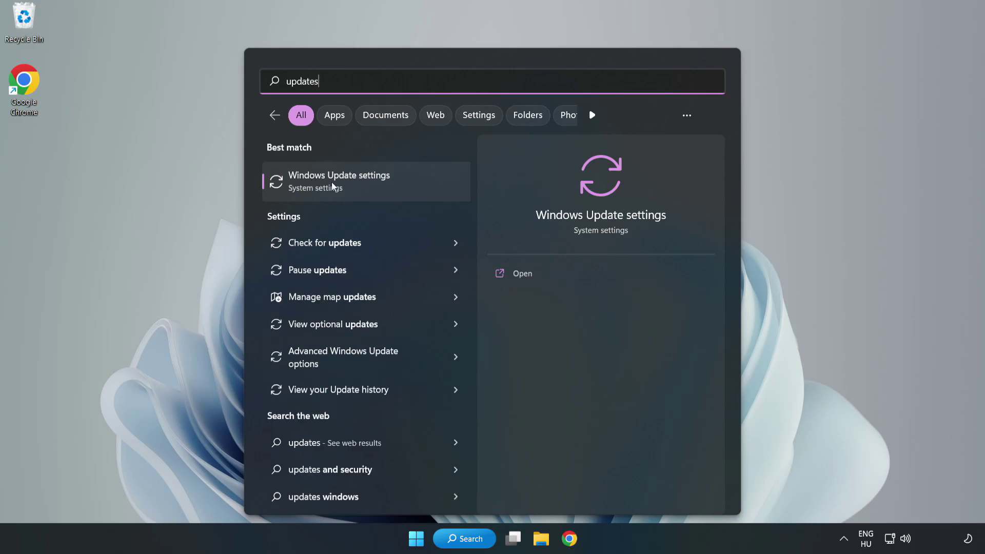
{"action": "left_click", "coordinate": [351, 184]}
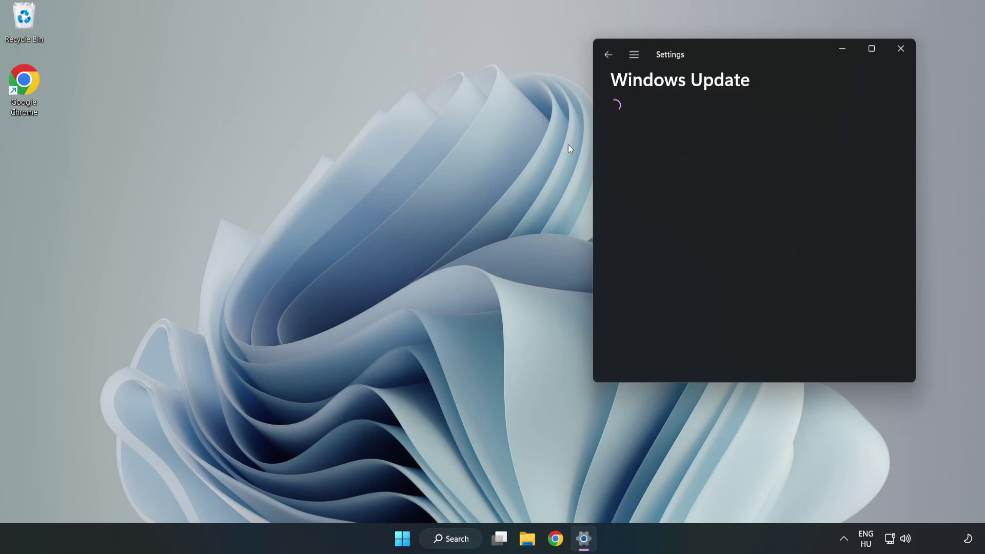
{"action": "left_click", "coordinate": [873, 47]}
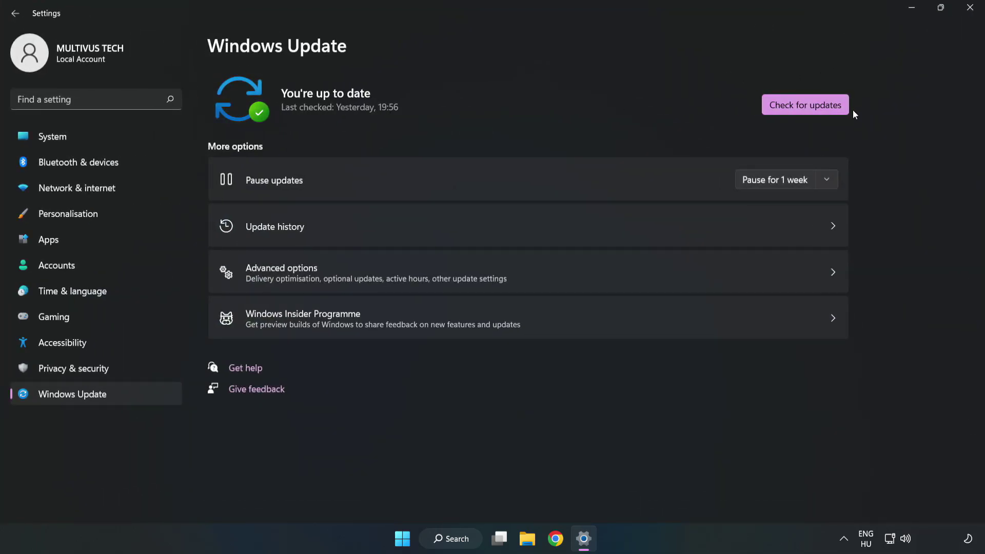
{"action": "left_click", "coordinate": [808, 107]}
{"action": "left_click", "coordinate": [969, 7]}
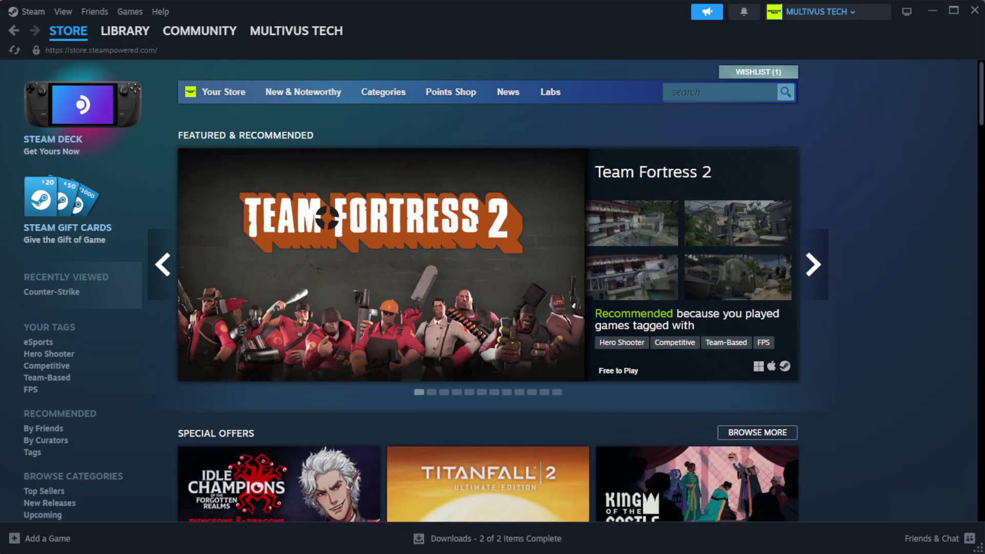
In the Steam library, verify the integrity of the installed files of the favorite game "YOUR NOT WORKING GAME"
{"action": "mouse_move", "coordinate": [140, 37]}
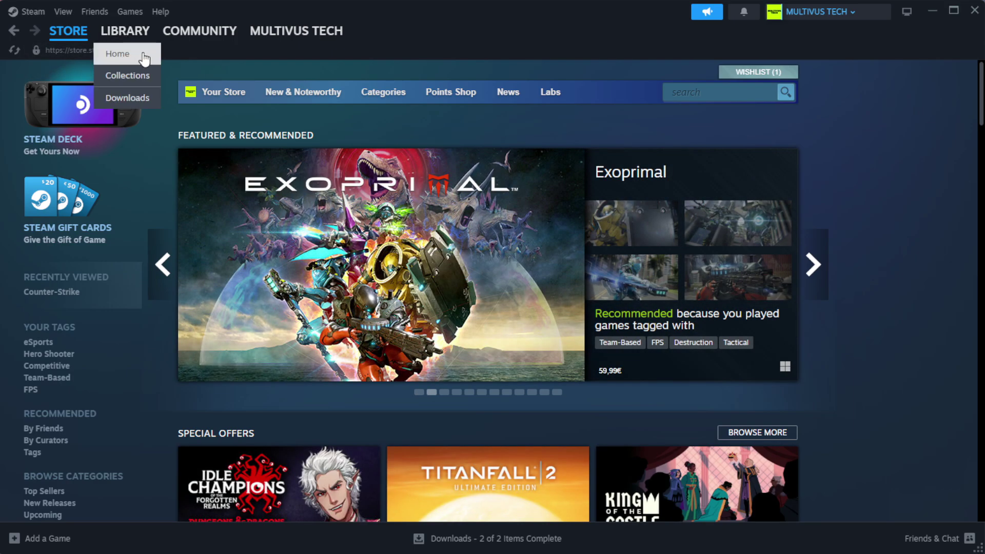
{"action": "left_click", "coordinate": [143, 57]}
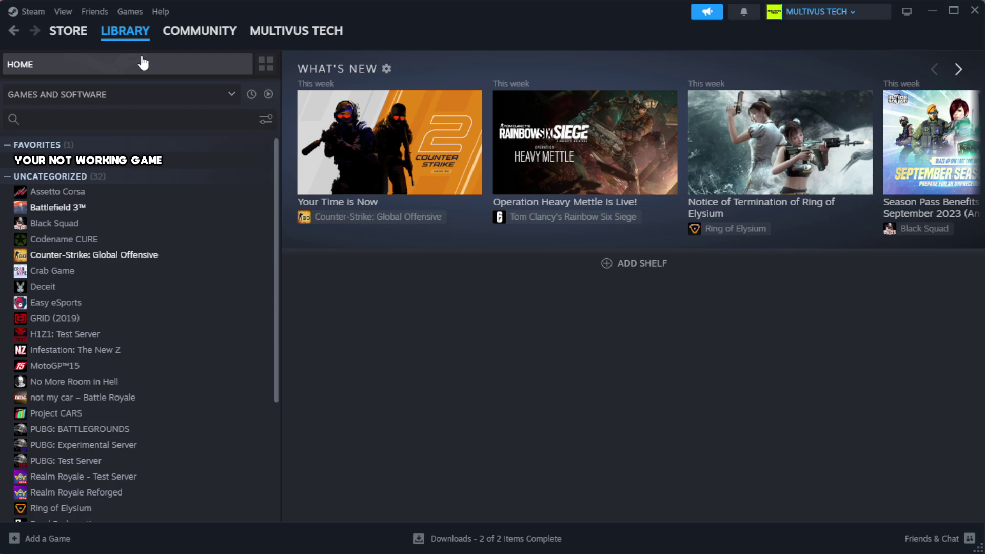
{"action": "right_click", "coordinate": [242, 161]}
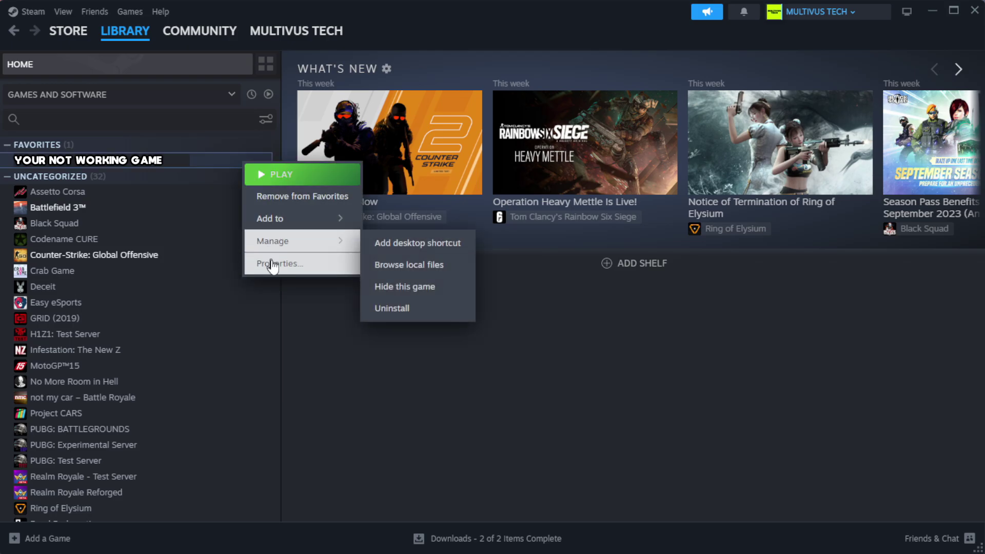
{"action": "left_click", "coordinate": [308, 268]}
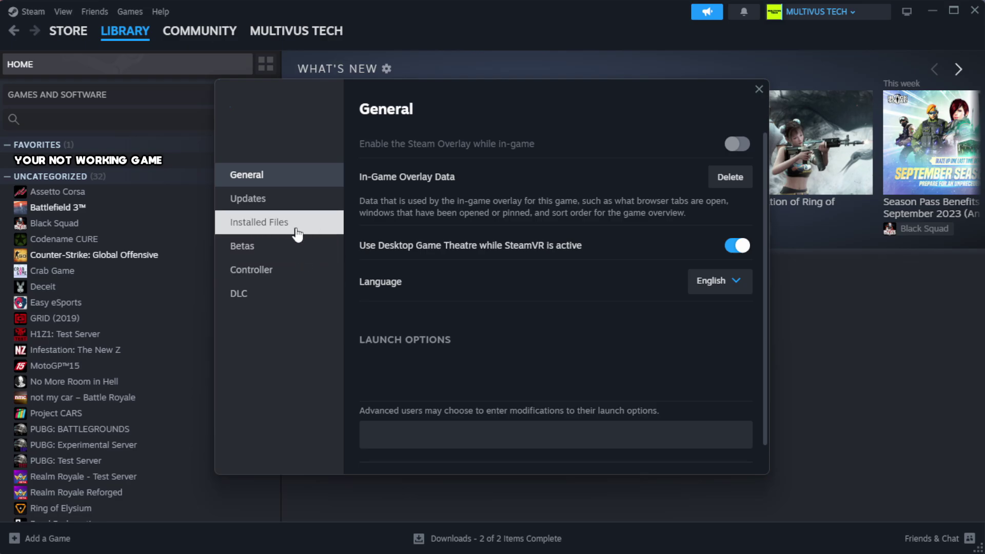
{"action": "left_click", "coordinate": [323, 234]}
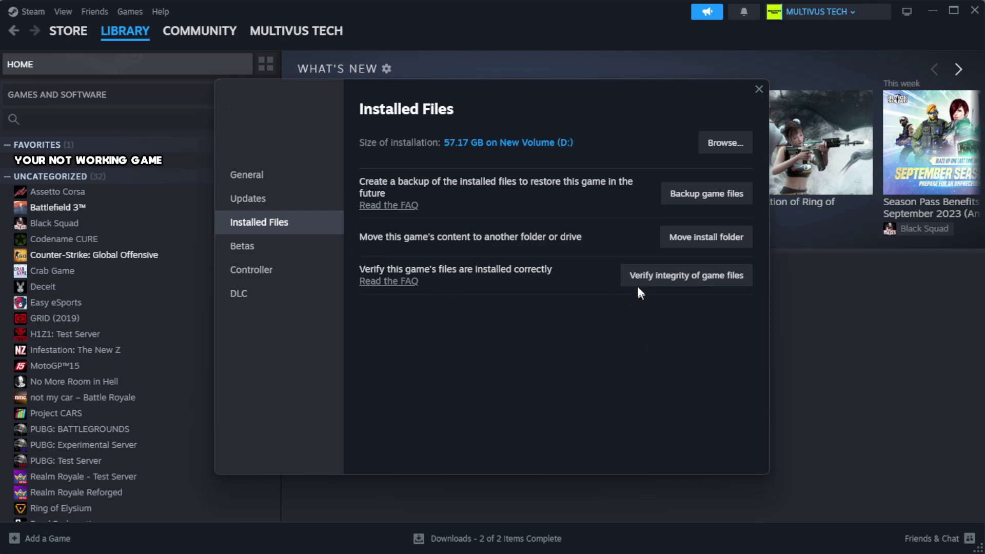
{"action": "left_click", "coordinate": [693, 286]}
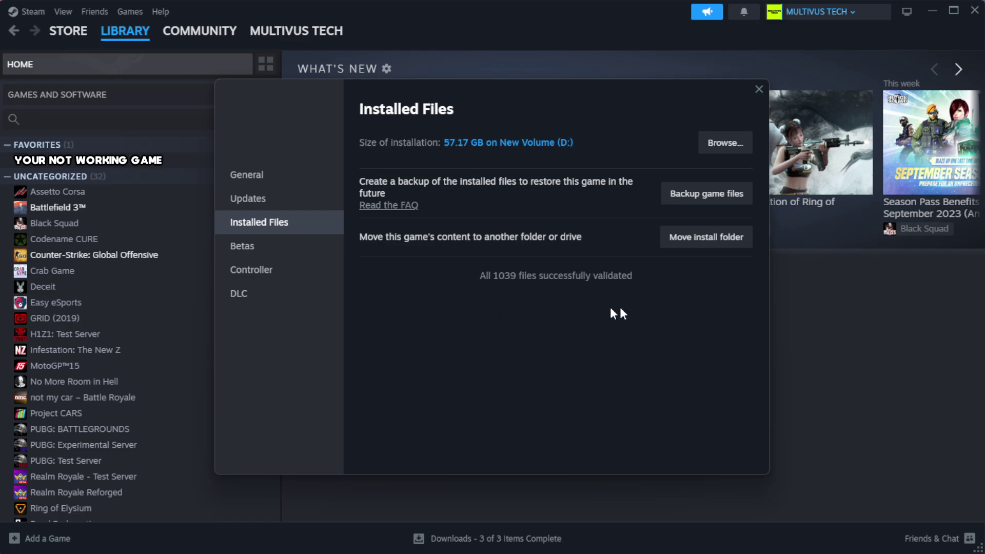
Browse to the game's installation folder and open the properties of the "YOUR NOT WORKING GAME" shortcut
{"action": "left_click", "coordinate": [724, 149]}
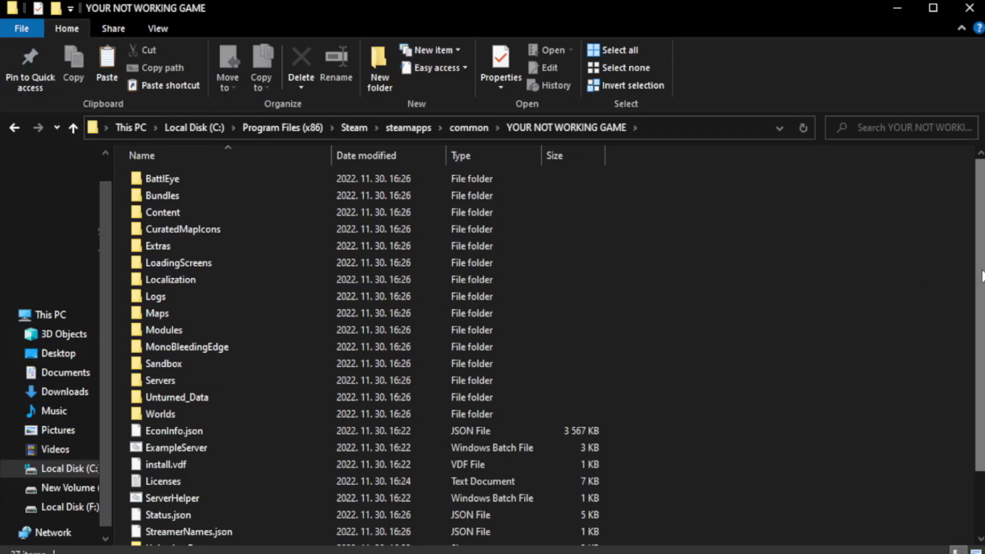
{"action": "left_click_drag", "start_coordinate": [981, 306], "coordinate": [982, 368]}
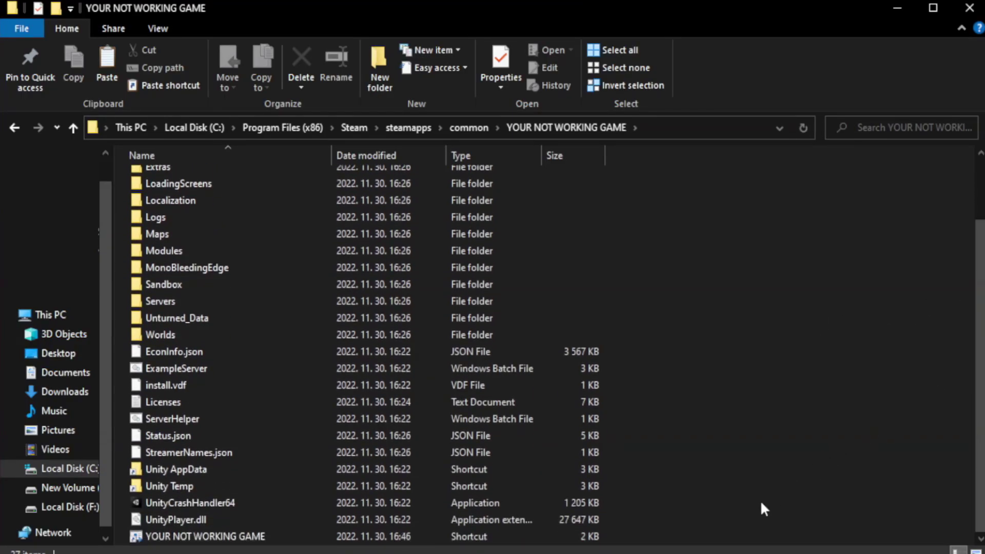
{"action": "left_click", "coordinate": [340, 539]}
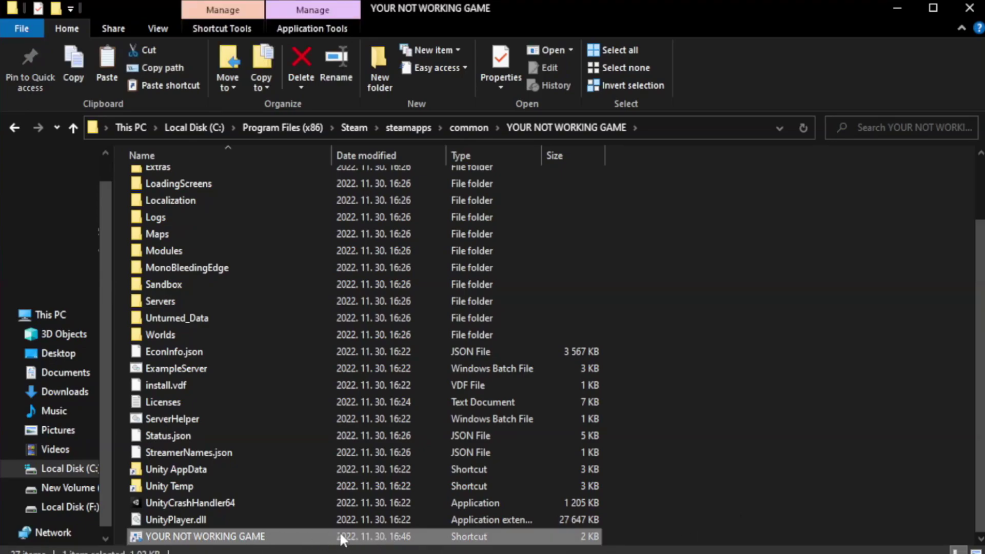
{"action": "right_click", "coordinate": [328, 536]}
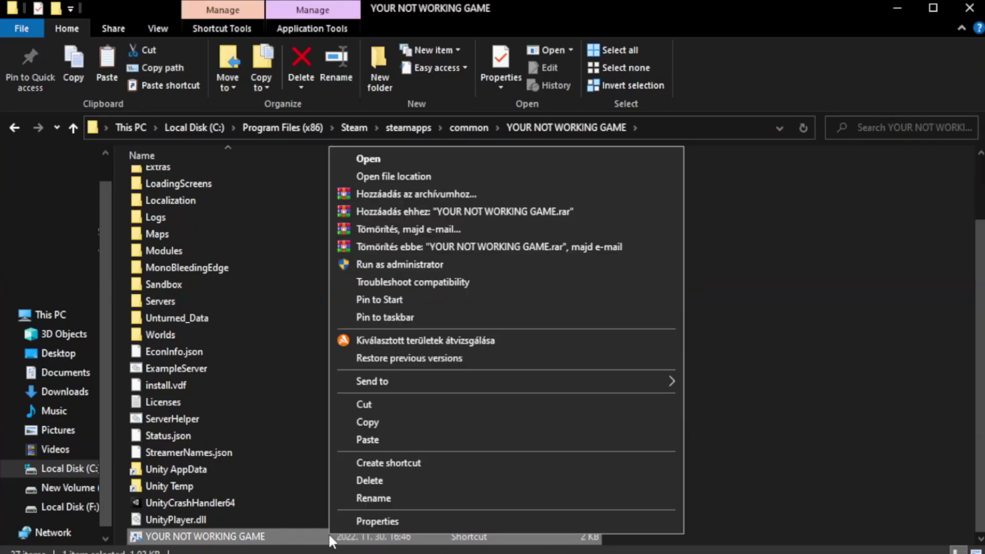
{"action": "left_click", "coordinate": [501, 520]}
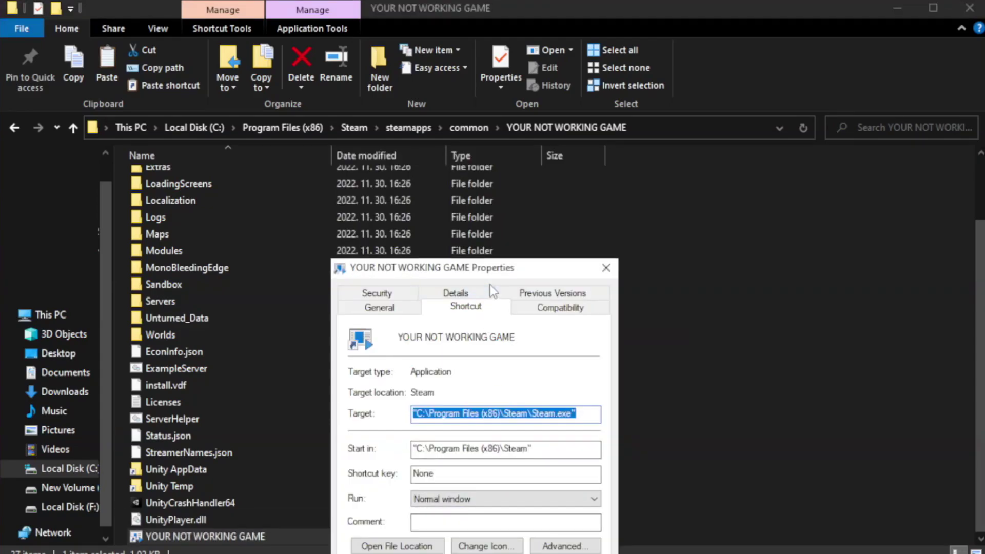
{"action": "left_click_drag", "start_coordinate": [496, 272], "coordinate": [495, 100]}
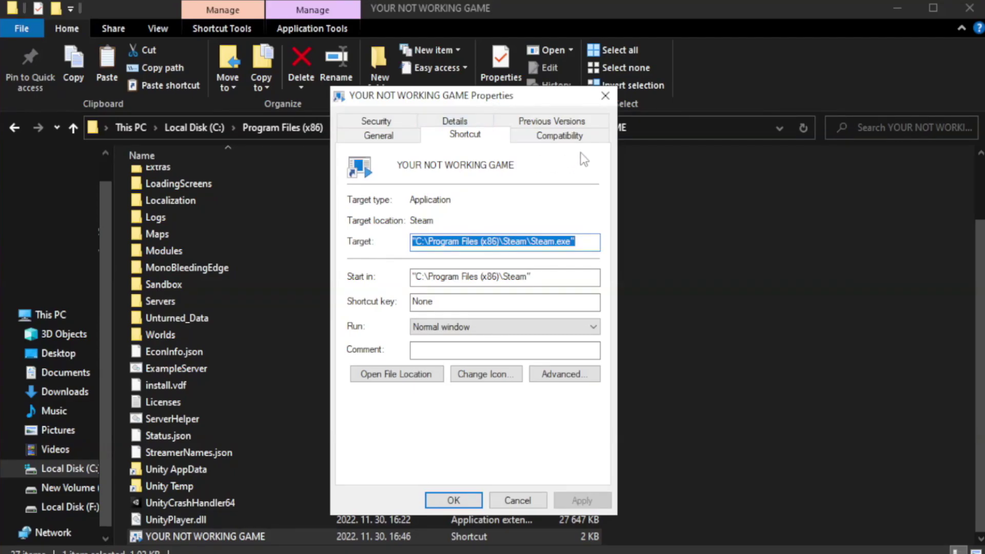
Enable compatibility mode for the game shortcut and set it to Windows 8
{"action": "left_click", "coordinate": [554, 137]}
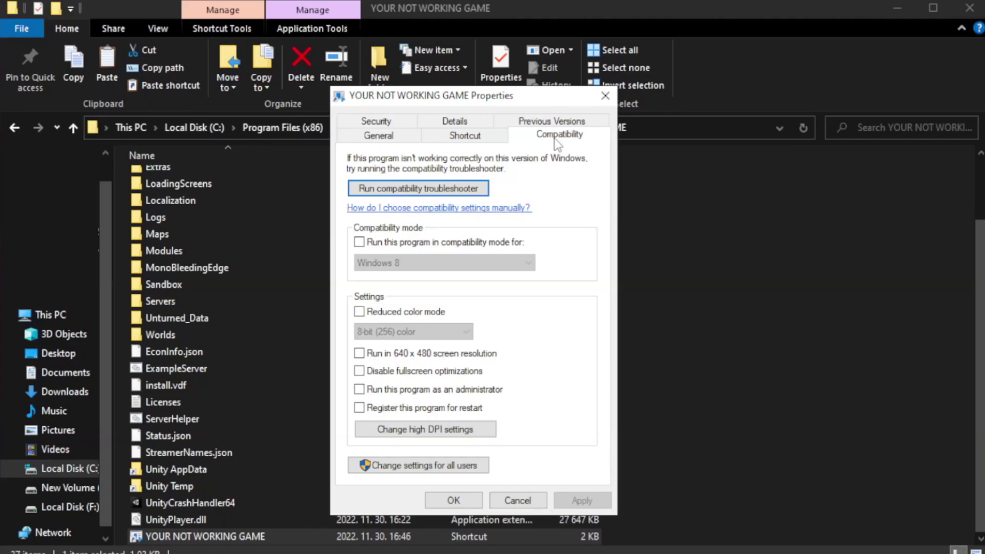
{"action": "left_click", "coordinate": [390, 243]}
{"action": "left_click", "coordinate": [423, 262]}
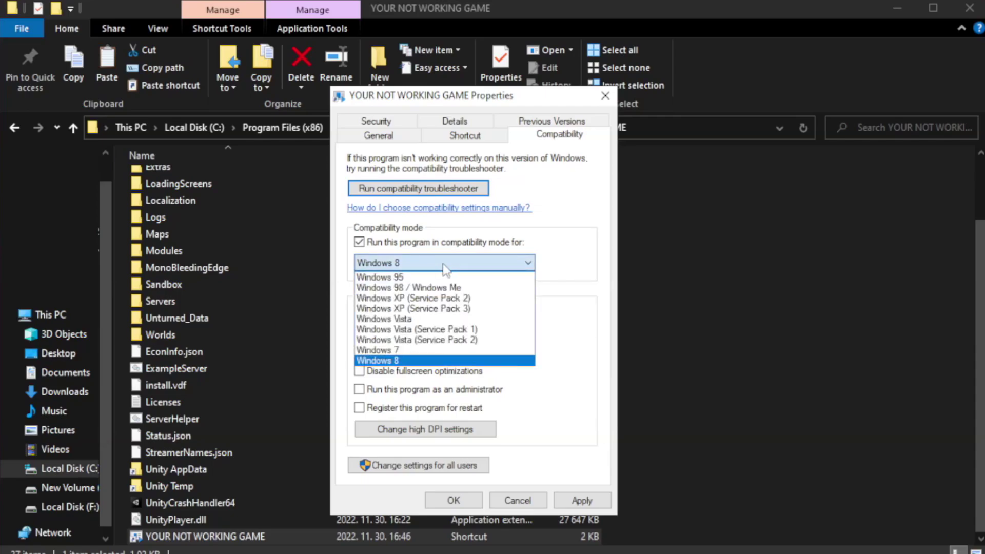
{"action": "left_click", "coordinate": [417, 360]}
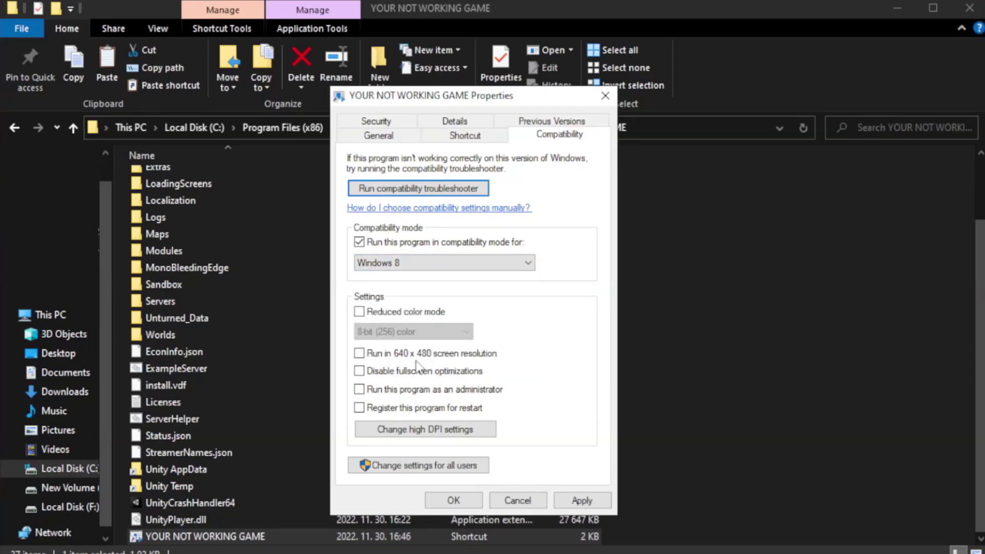
Disable fullscreen optimizations and enable running the game as an administrator, apply the settings and close the properties and folder windows
{"action": "left_click", "coordinate": [384, 378]}
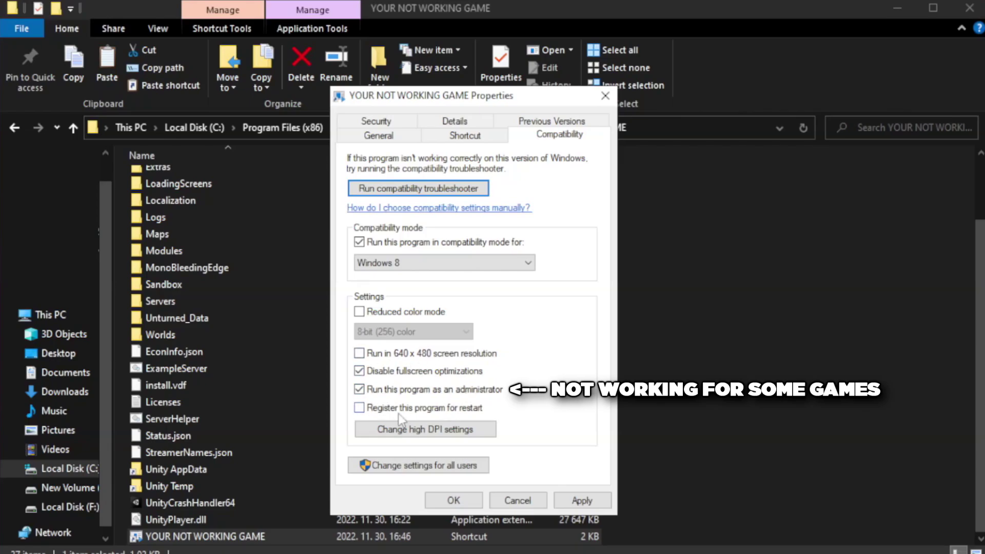
{"action": "left_click", "coordinate": [577, 502]}
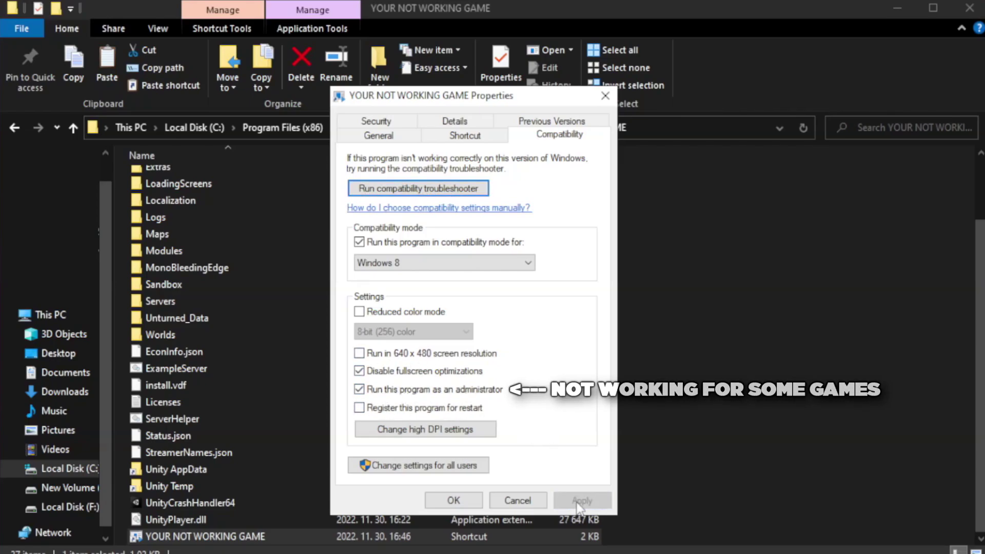
{"action": "left_click", "coordinate": [452, 502]}
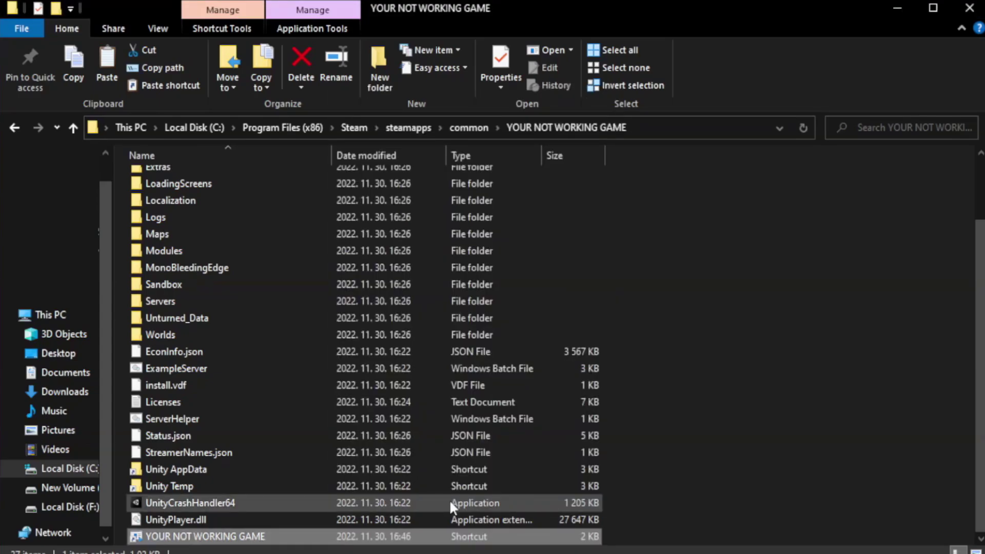
{"action": "left_click", "coordinate": [969, 11]}
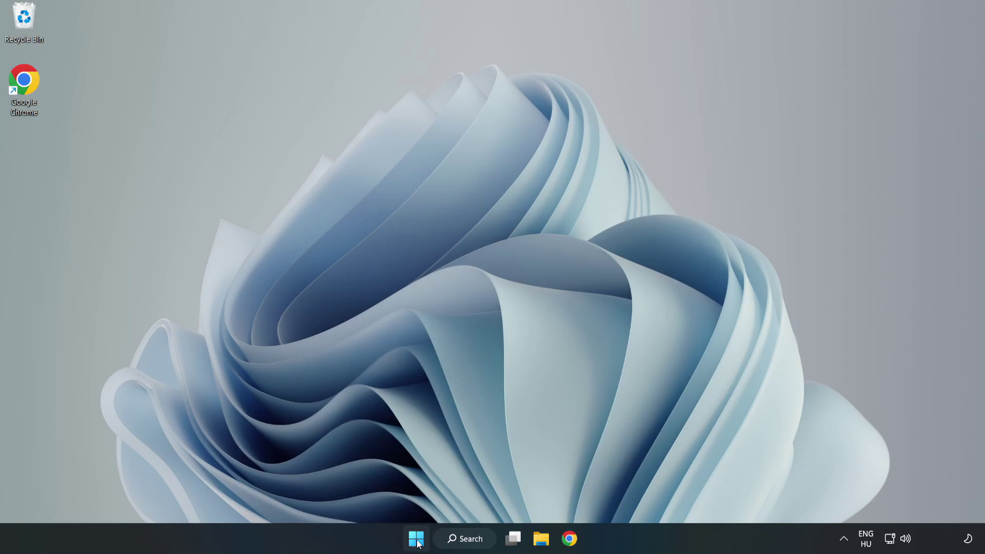
In Task Manager, disable the startup apps Cortana, Microsoft Edge, Microsoft Teams and Phone Link, and close the window
{"action": "right_click", "coordinate": [418, 544]}
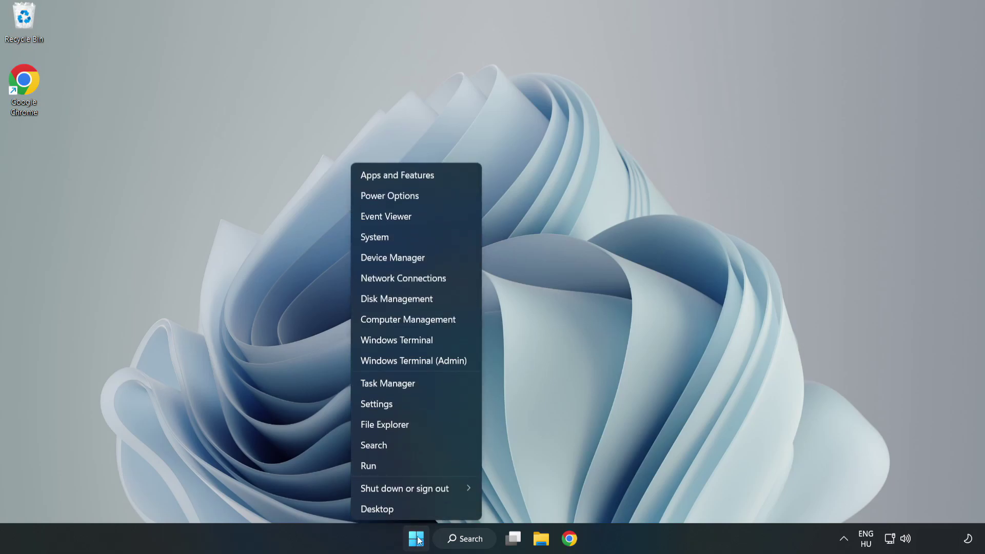
{"action": "left_click", "coordinate": [416, 386]}
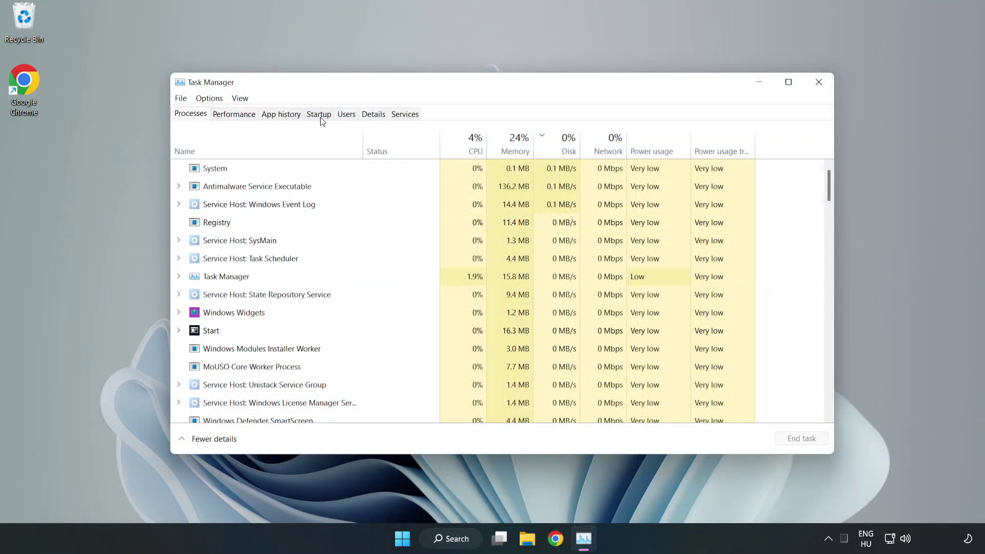
{"action": "left_click", "coordinate": [320, 117]}
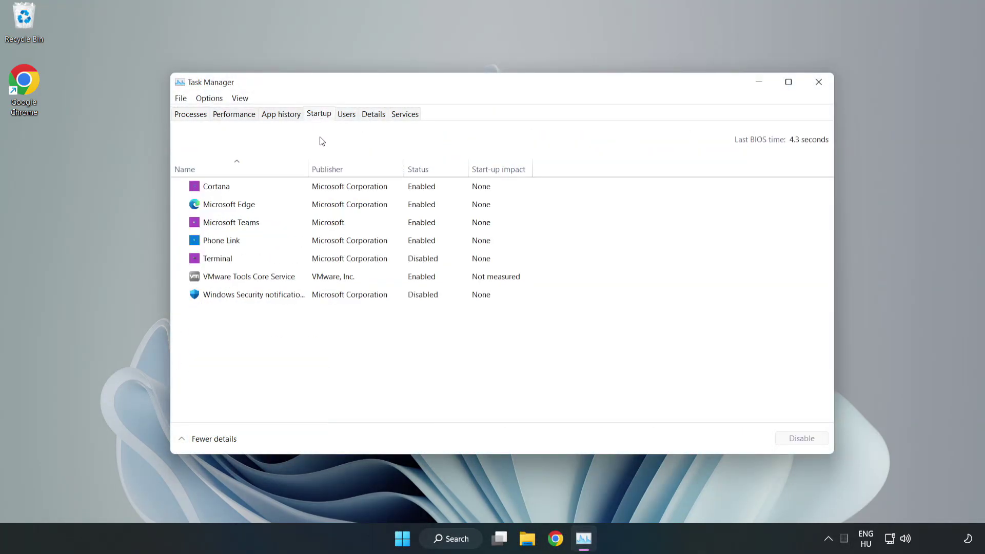
{"action": "left_click", "coordinate": [340, 194]}
{"action": "left_click", "coordinate": [795, 439]}
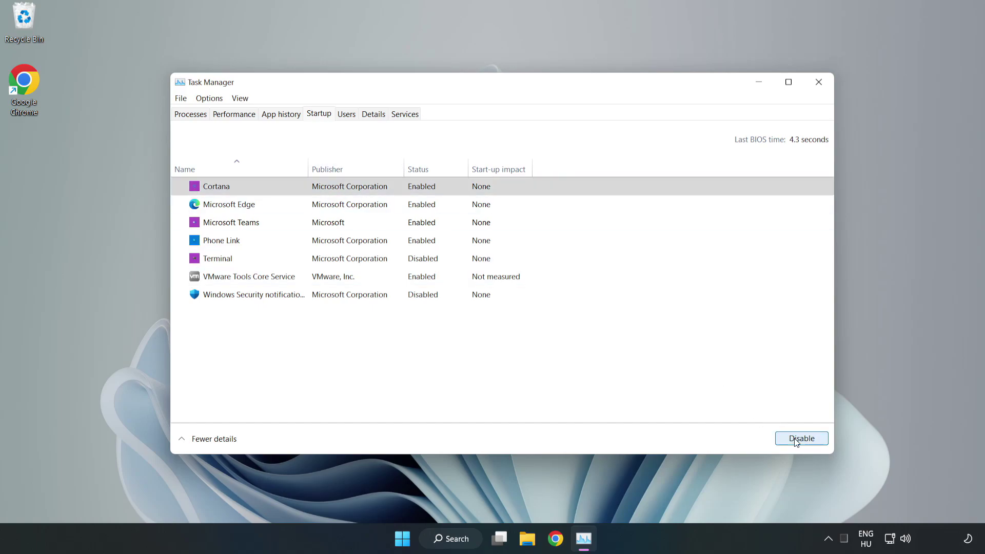
{"action": "left_click", "coordinate": [425, 203]}
{"action": "left_click", "coordinate": [790, 437]}
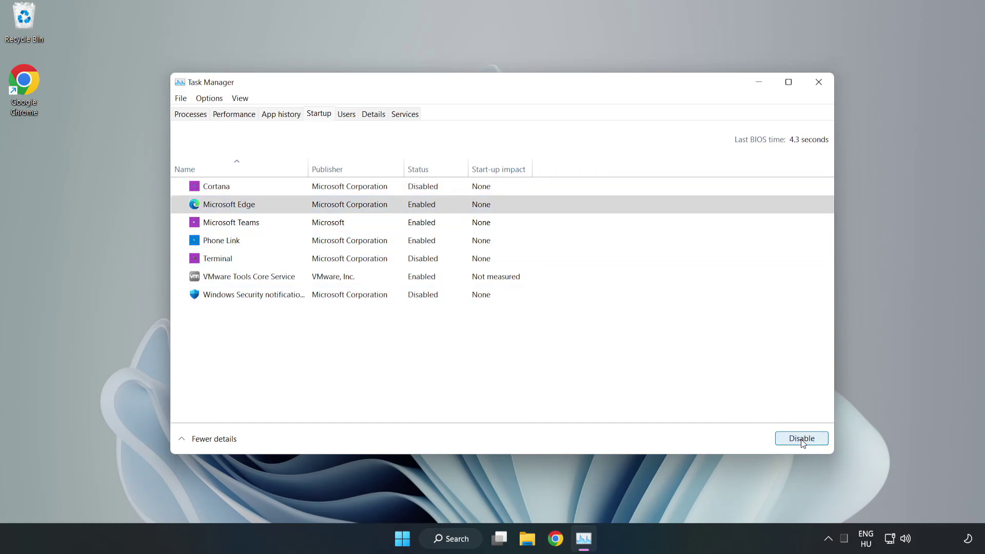
{"action": "left_click", "coordinate": [341, 226]}
{"action": "left_click", "coordinate": [799, 439]}
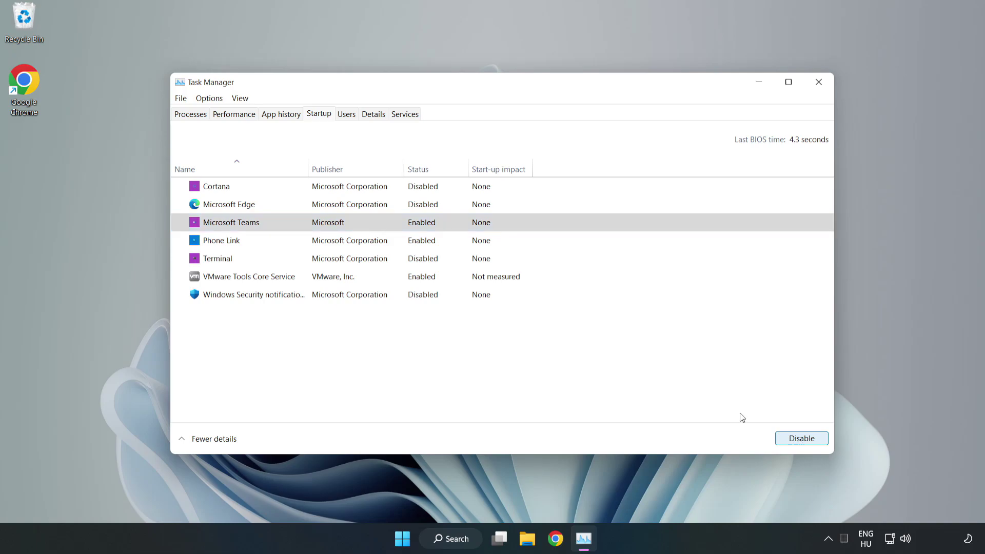
{"action": "left_click", "coordinate": [330, 245]}
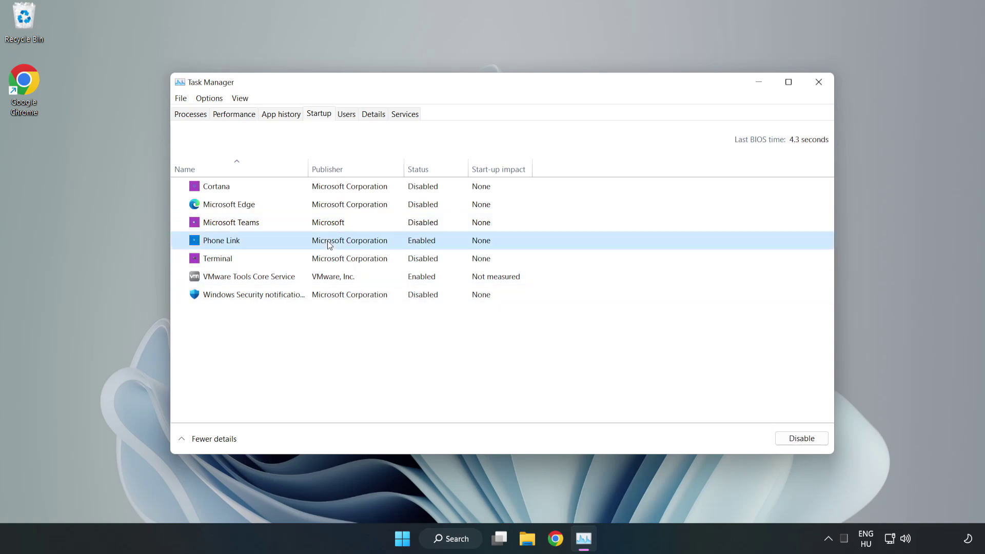
{"action": "left_click", "coordinate": [820, 442]}
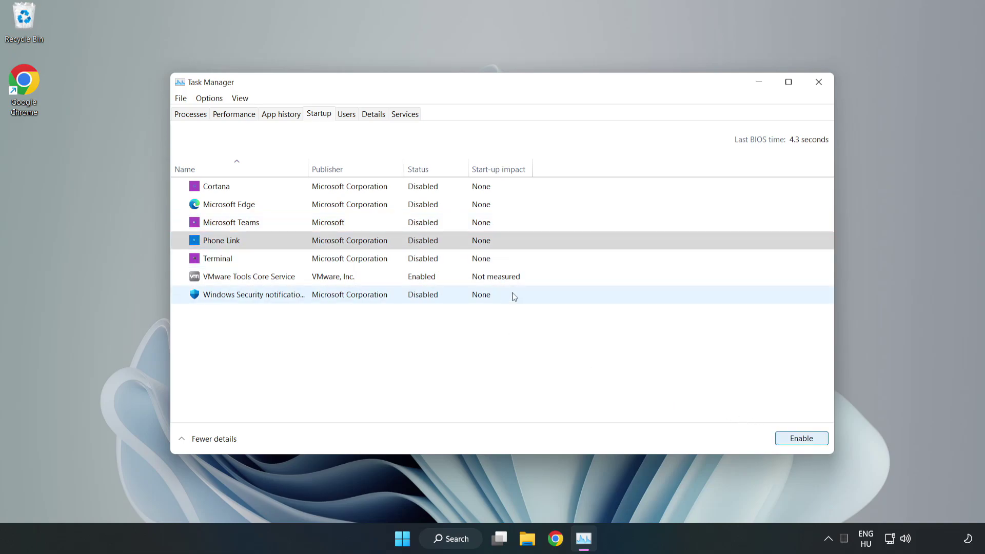
{"action": "left_click", "coordinate": [820, 85]}
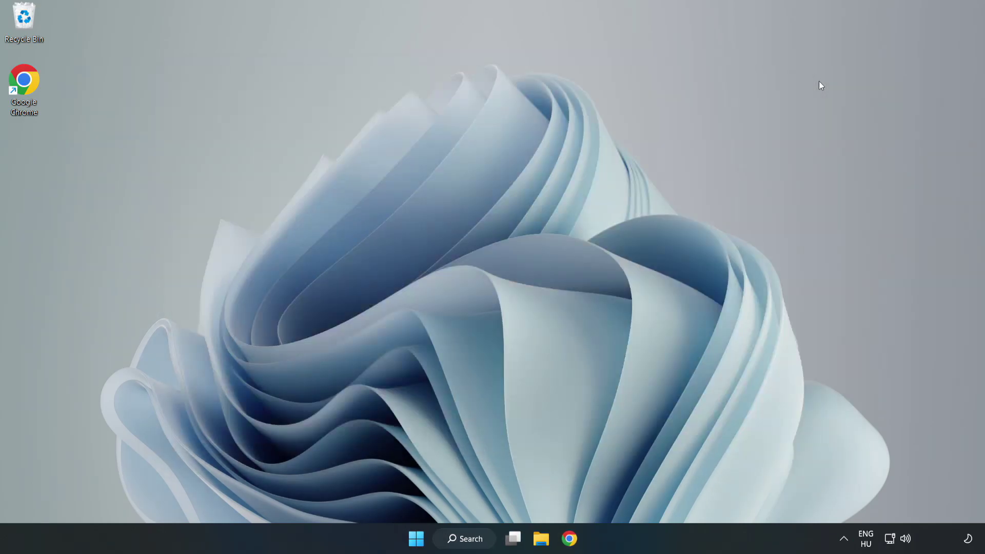
Search for cmd, run Command Prompt as administrator and move its window to the middle of the desktop
{"action": "left_click", "coordinate": [482, 534]}
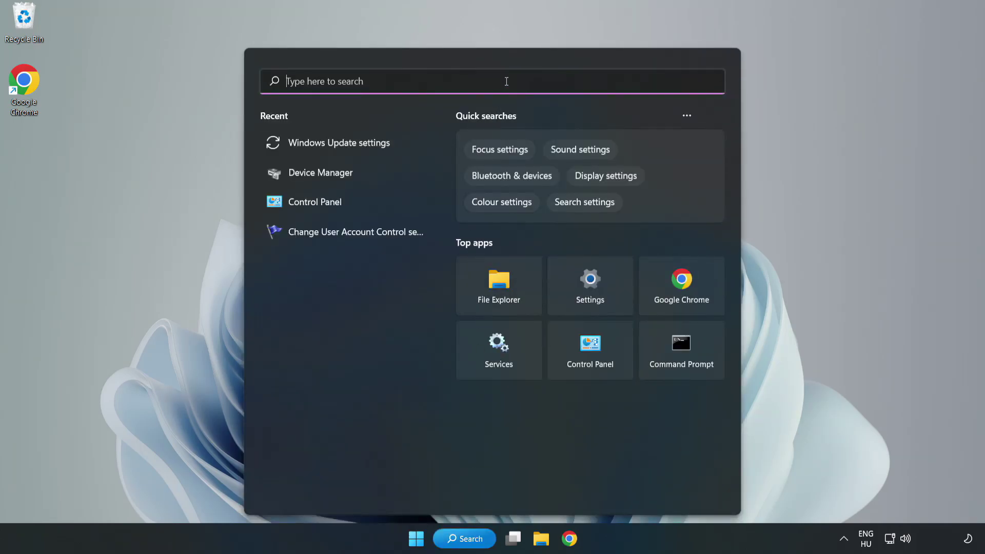
{"action": "type", "text": "cmd"}
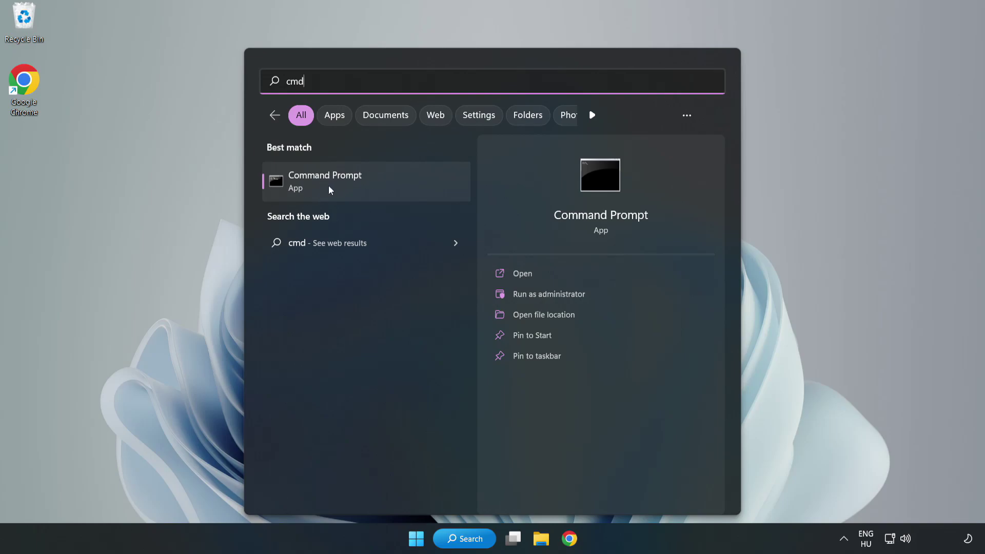
{"action": "right_click", "coordinate": [385, 186]}
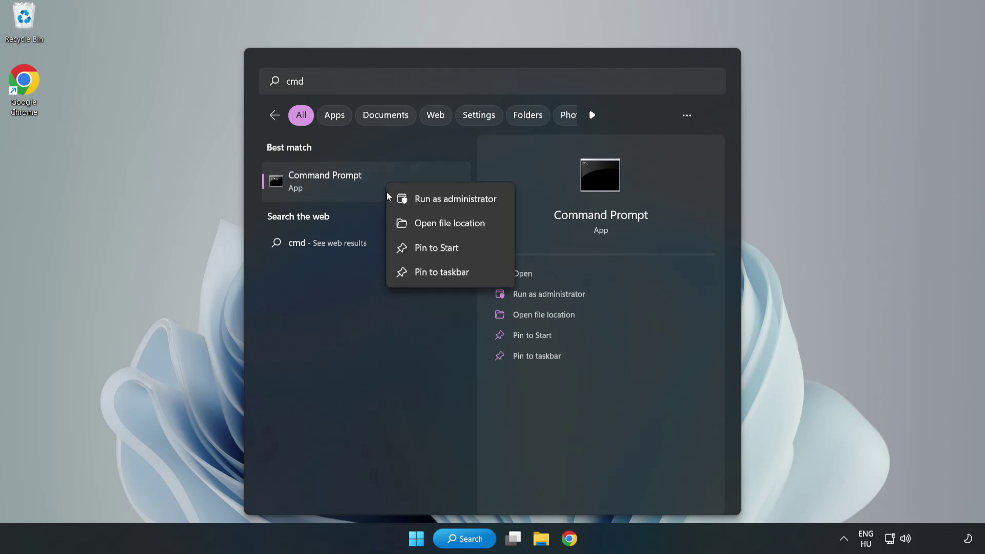
{"action": "left_click", "coordinate": [426, 200]}
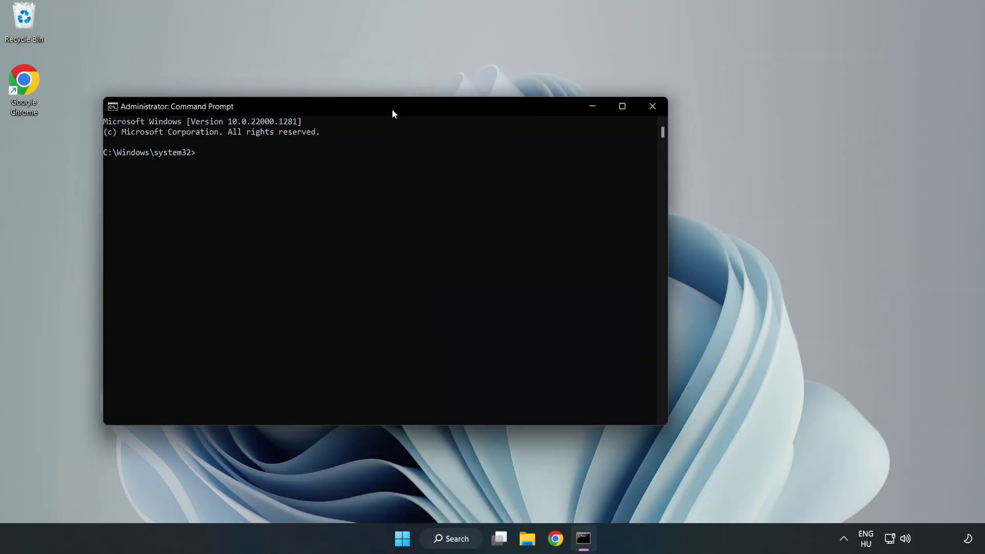
{"action": "left_click_drag", "start_coordinate": [393, 114], "coordinate": [502, 116]}
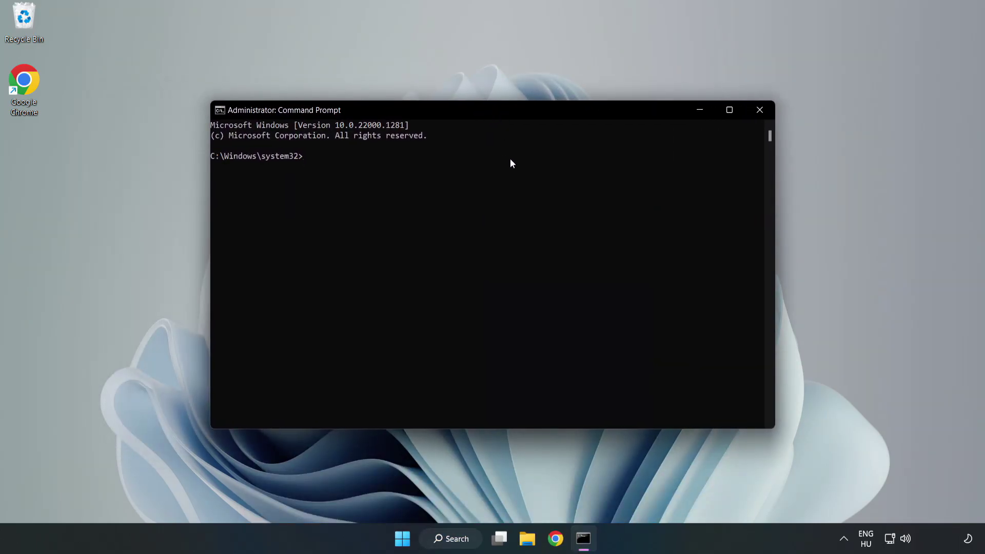
Run the system file check with the command sfc /scannow and close the Command Prompt once the scan ends
{"action": "type", "text": "sfc"}
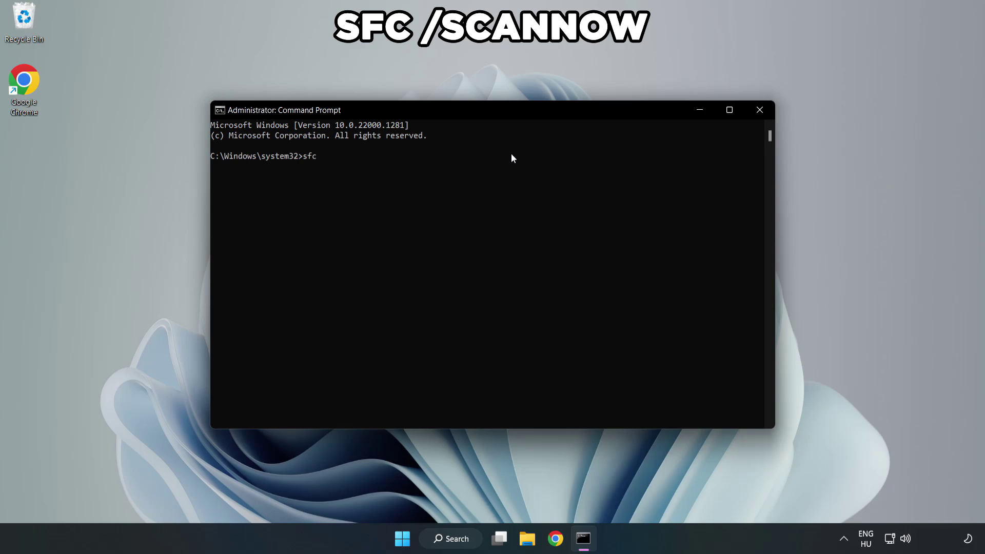
{"action": "type", "text": " /scannow"}
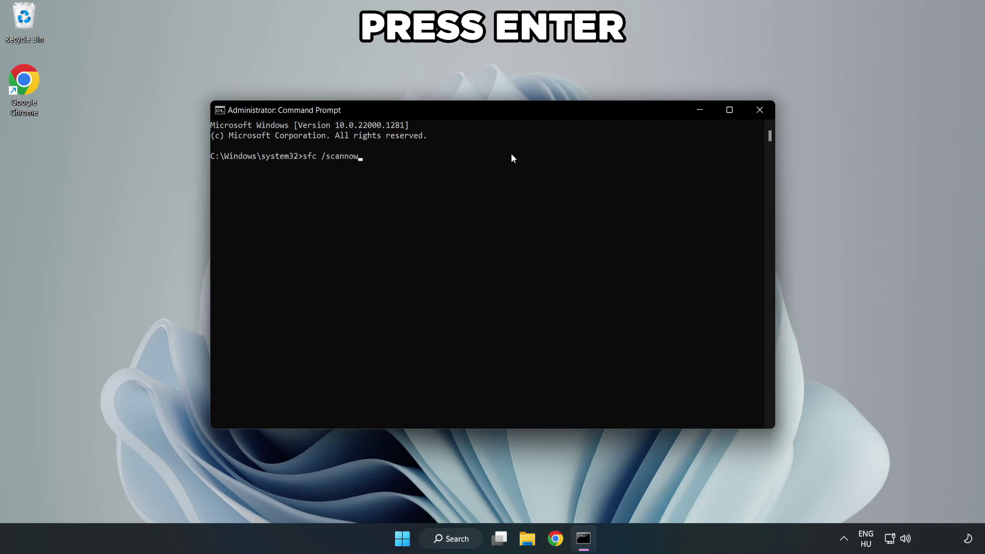
{"action": "key", "text": "Return"}
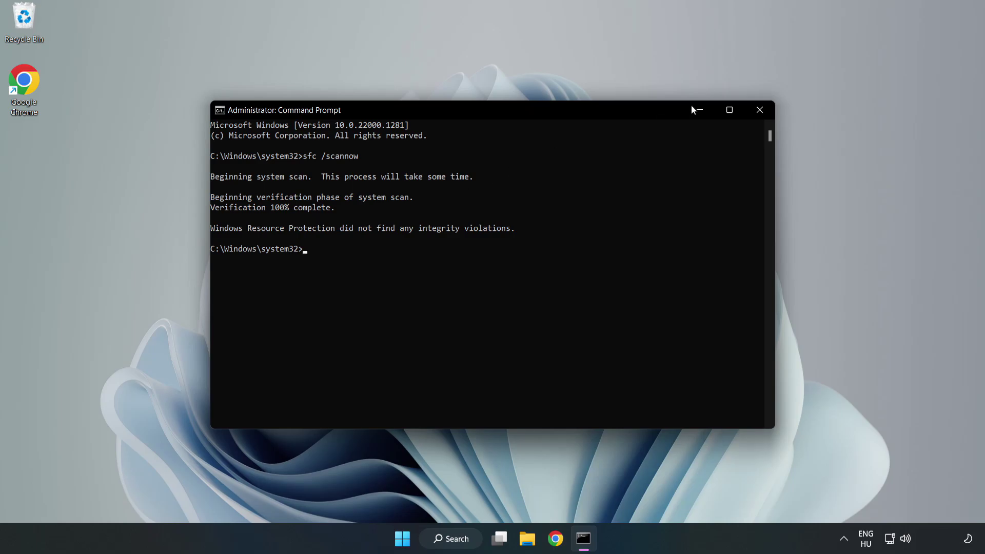
{"action": "left_click", "coordinate": [760, 110]}
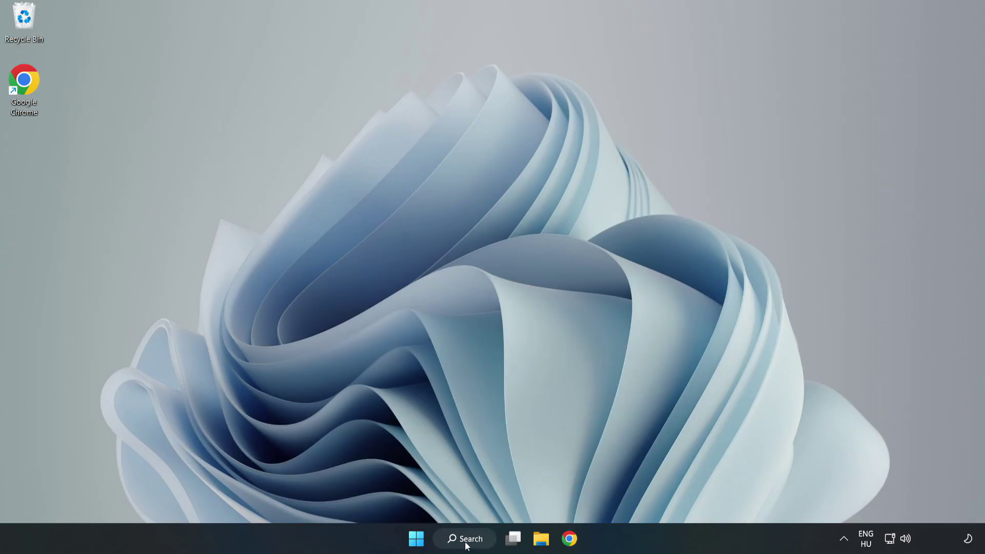
Search for security, open Windows Security and go to the exclusions page of the virus and threat protection settings
{"action": "left_click", "coordinate": [468, 543]}
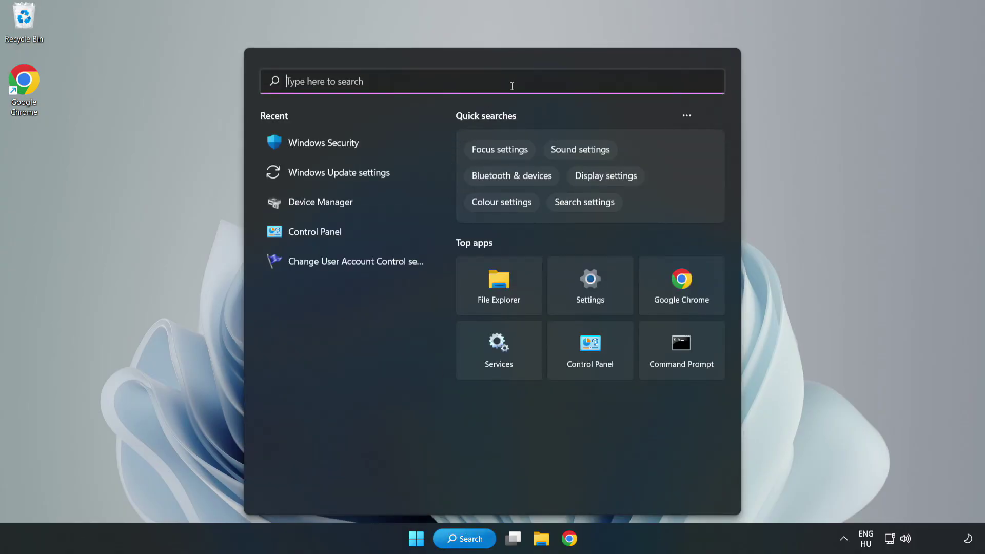
{"action": "type", "text": "security"}
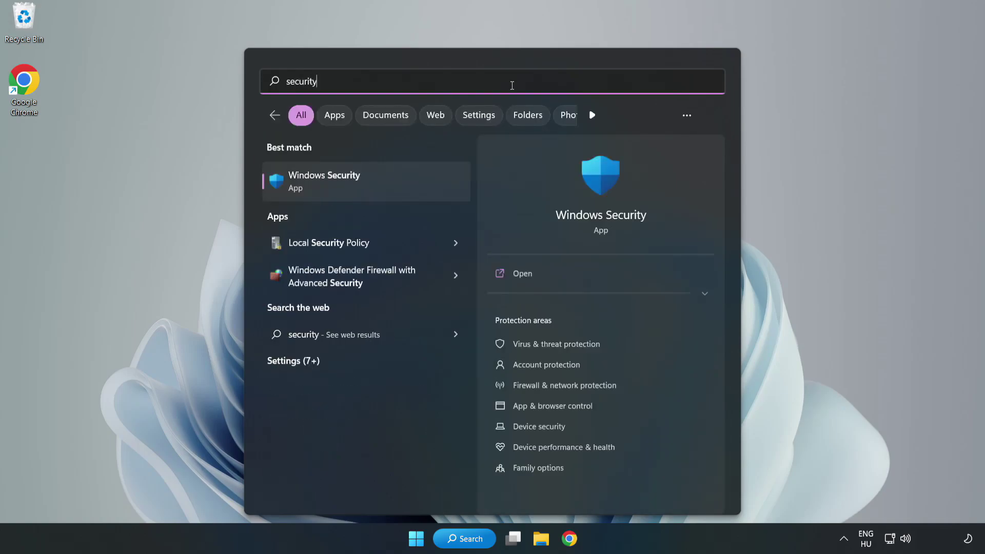
{"action": "left_click", "coordinate": [358, 189]}
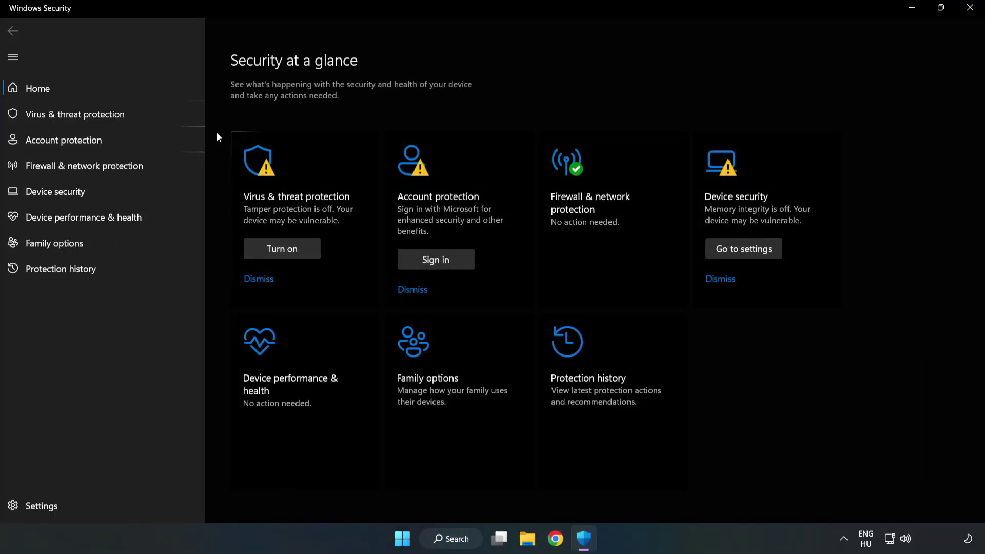
{"action": "left_click", "coordinate": [64, 118]}
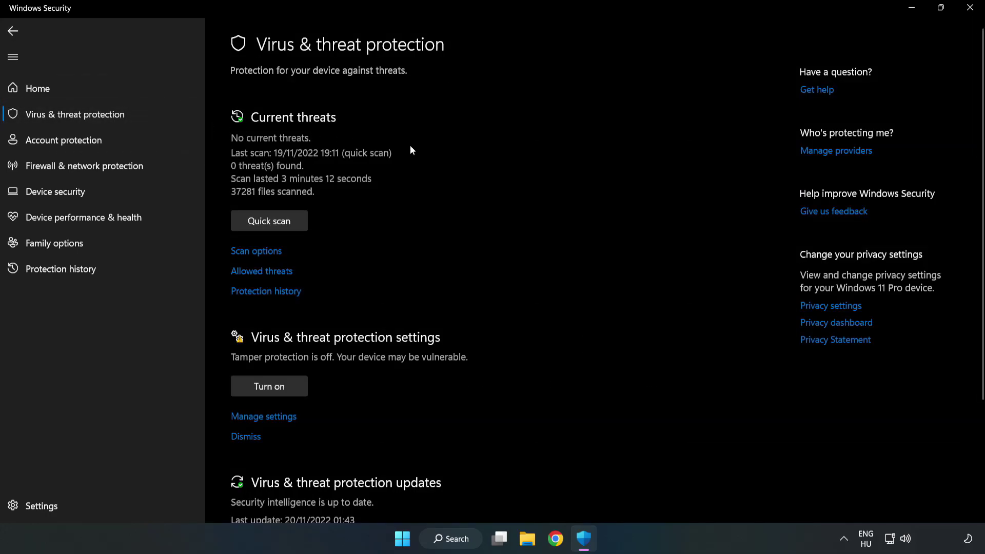
{"action": "scroll", "coordinate": [514, 201], "scroll_direction": "down", "scroll_amount": 3}
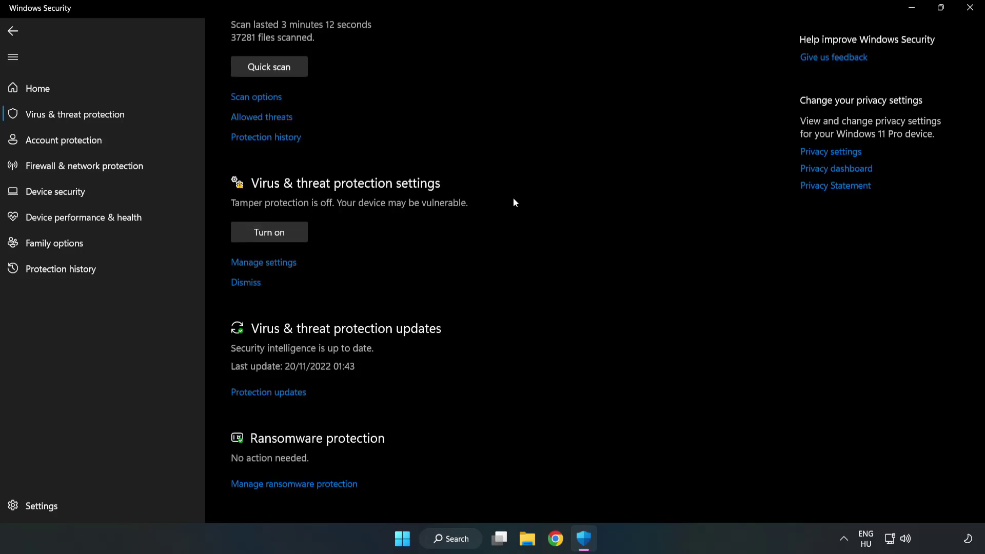
{"action": "left_click", "coordinate": [269, 267]}
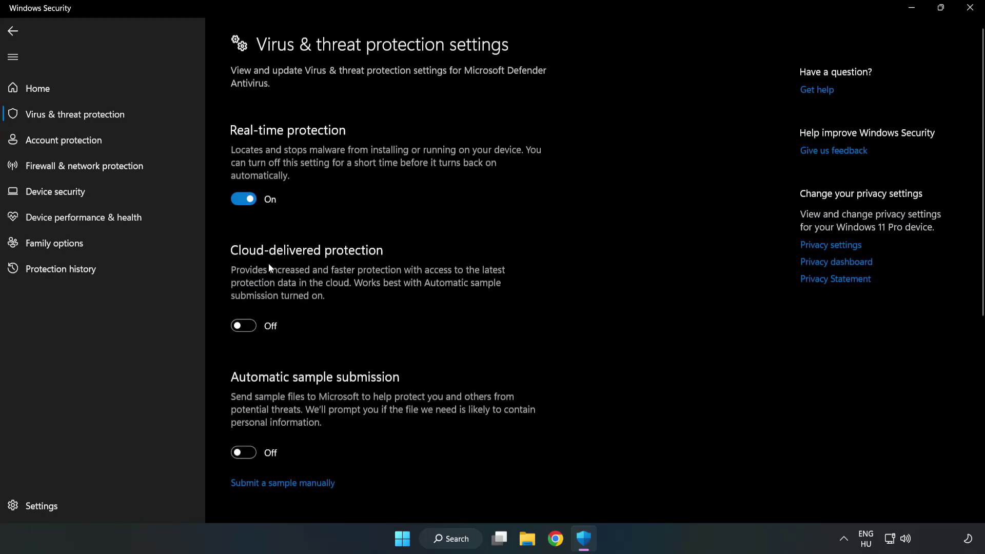
{"action": "scroll", "coordinate": [626, 259], "scroll_direction": "down", "scroll_amount": 5}
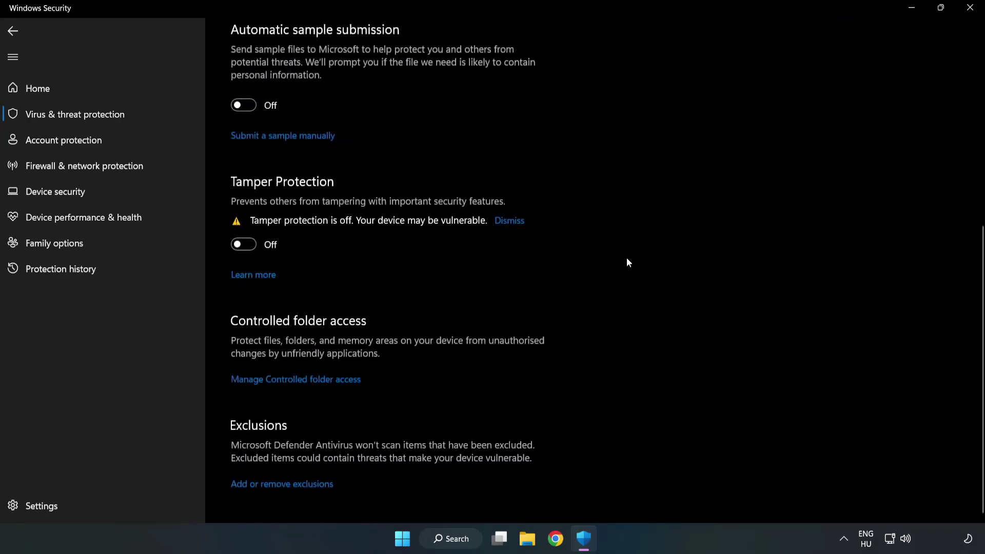
{"action": "left_click", "coordinate": [291, 485]}
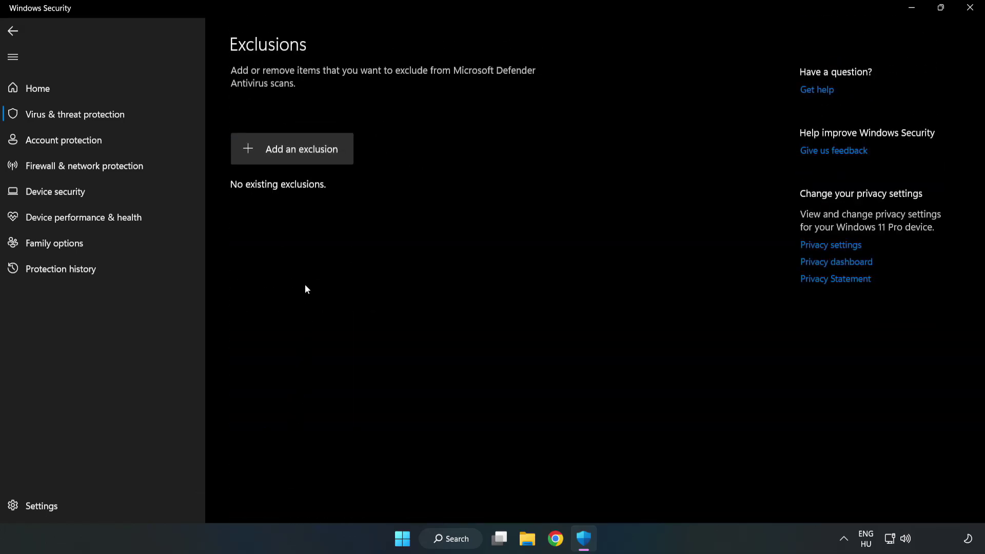
Add a file exclusion for the NOT WORKING APP shortcut in C:\Program Files (x86)\NOT WORKING APP and close Windows Security
{"action": "left_click", "coordinate": [301, 154]}
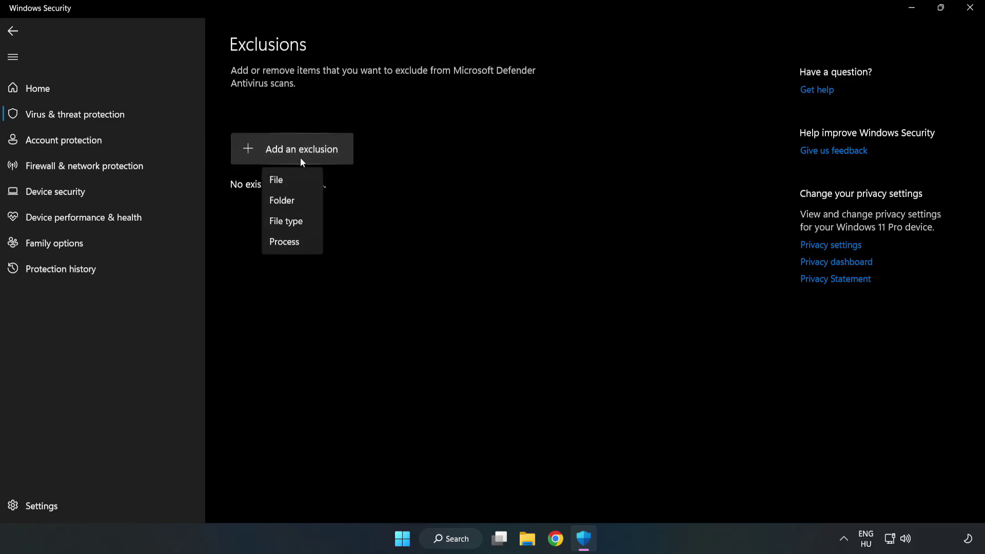
{"action": "left_click", "coordinate": [280, 180]}
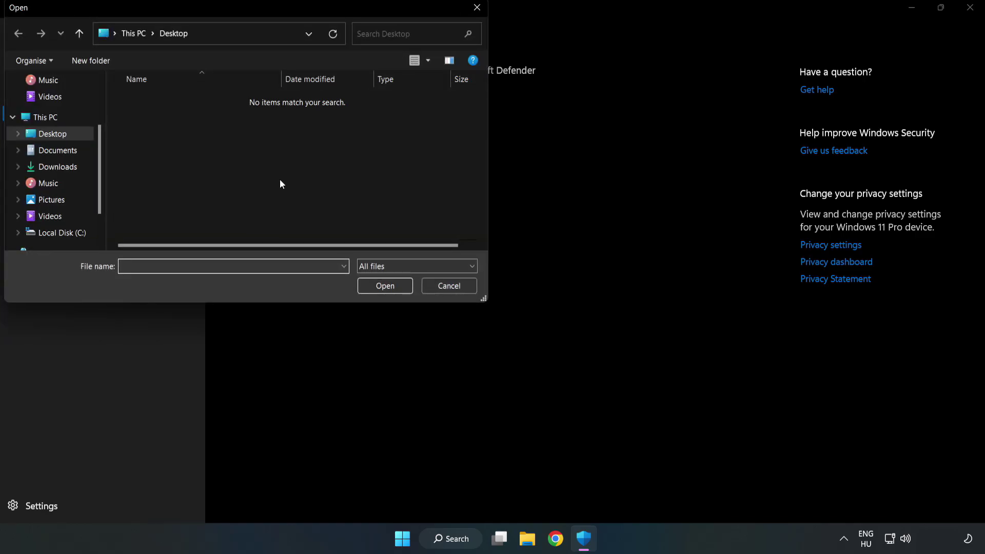
{"action": "left_click_drag", "start_coordinate": [264, 19], "coordinate": [454, 110]}
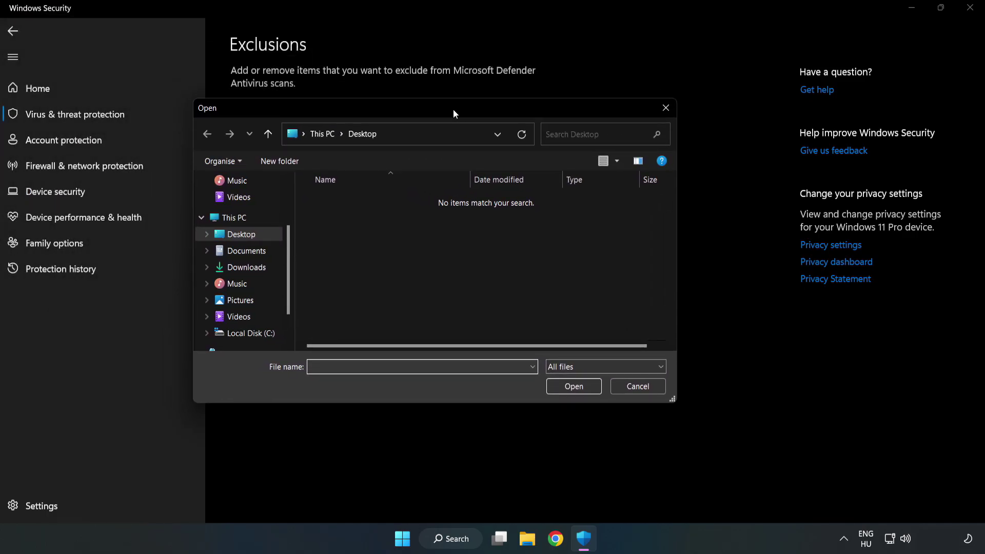
{"action": "left_click", "coordinate": [251, 334]}
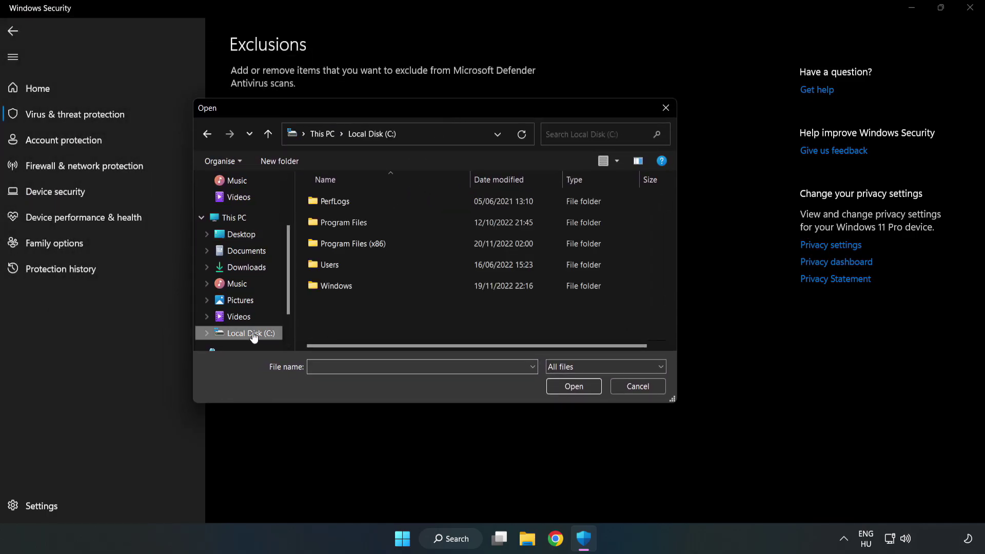
{"action": "double_click", "coordinate": [388, 244]}
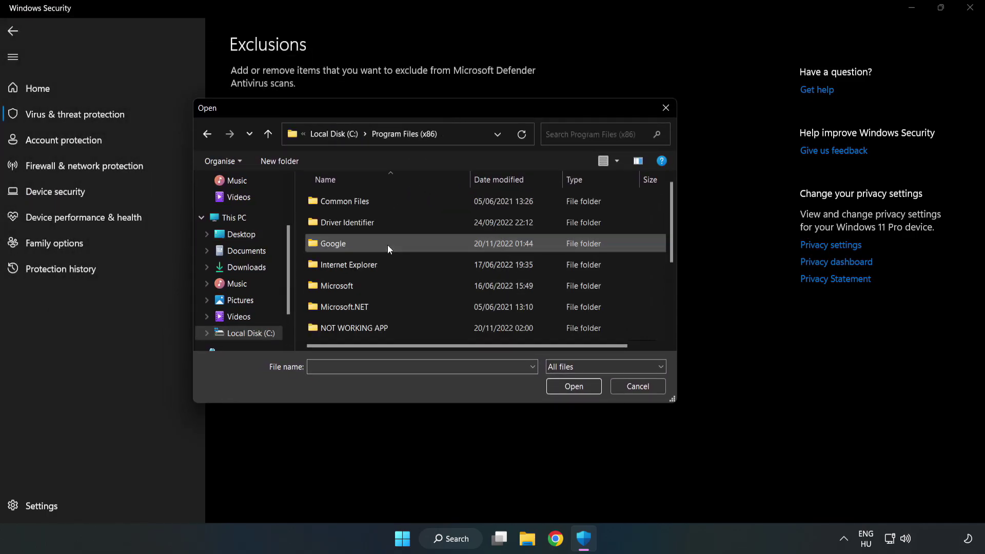
{"action": "double_click", "coordinate": [388, 327]}
{"action": "left_click", "coordinate": [347, 202]}
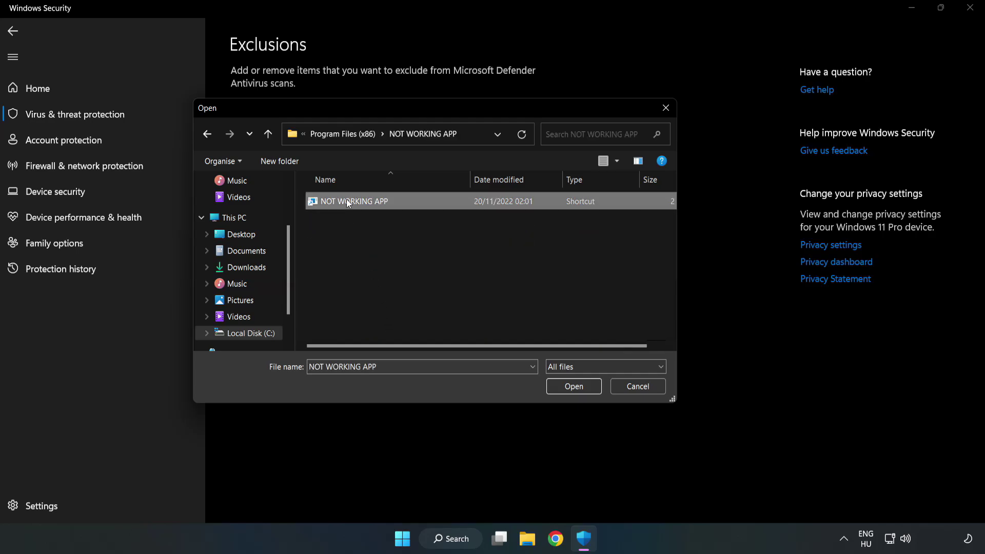
{"action": "left_click", "coordinate": [573, 387]}
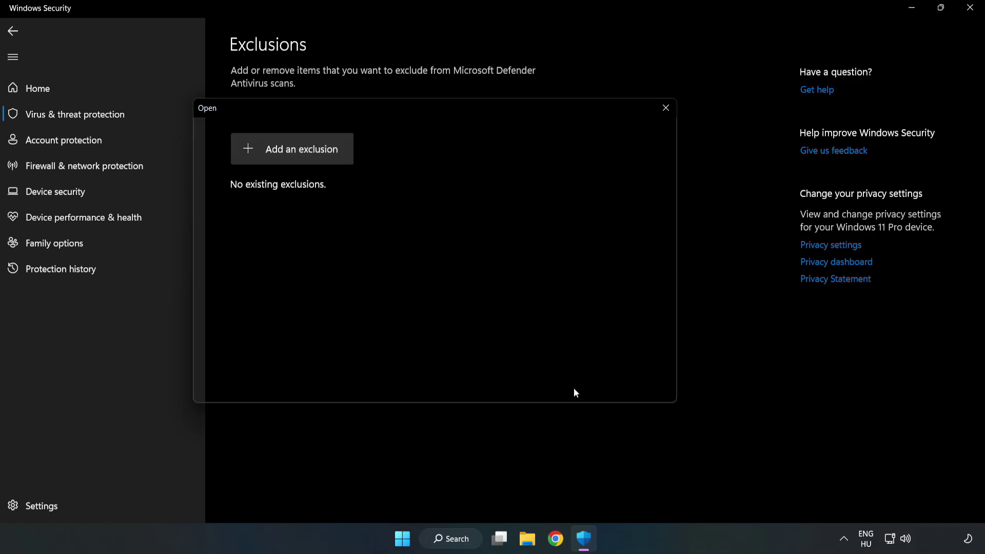
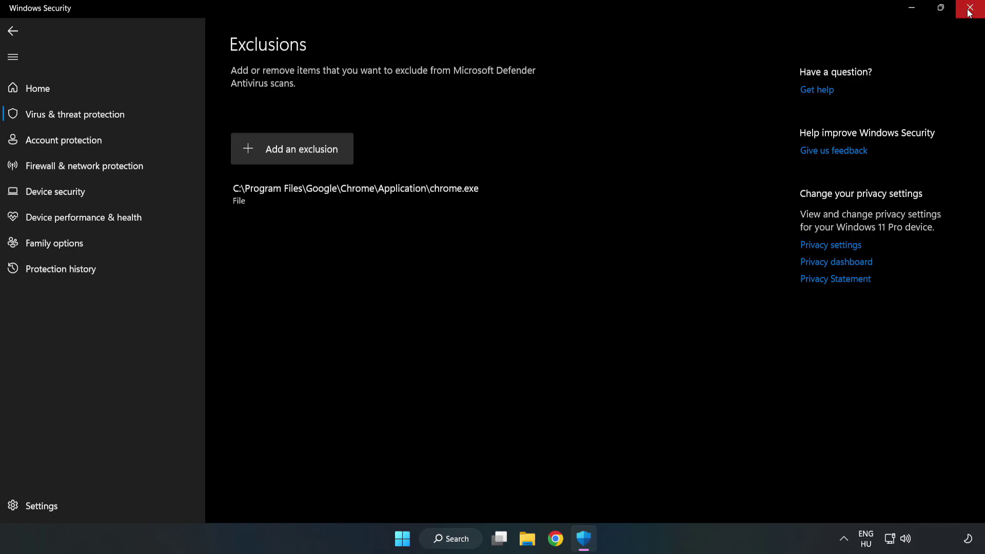
{"action": "left_click", "coordinate": [969, 13]}
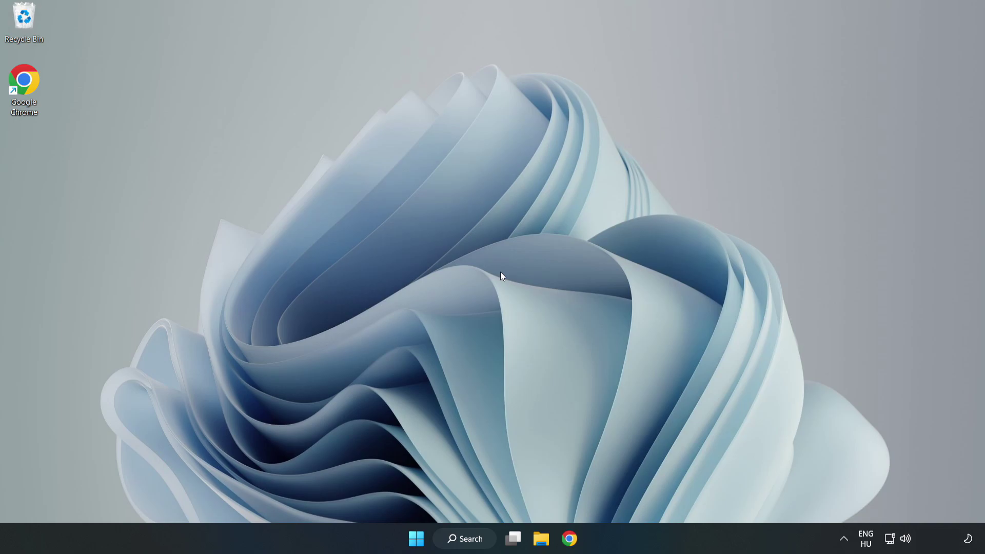
Restart the computer
{"action": "left_click", "coordinate": [416, 538]}
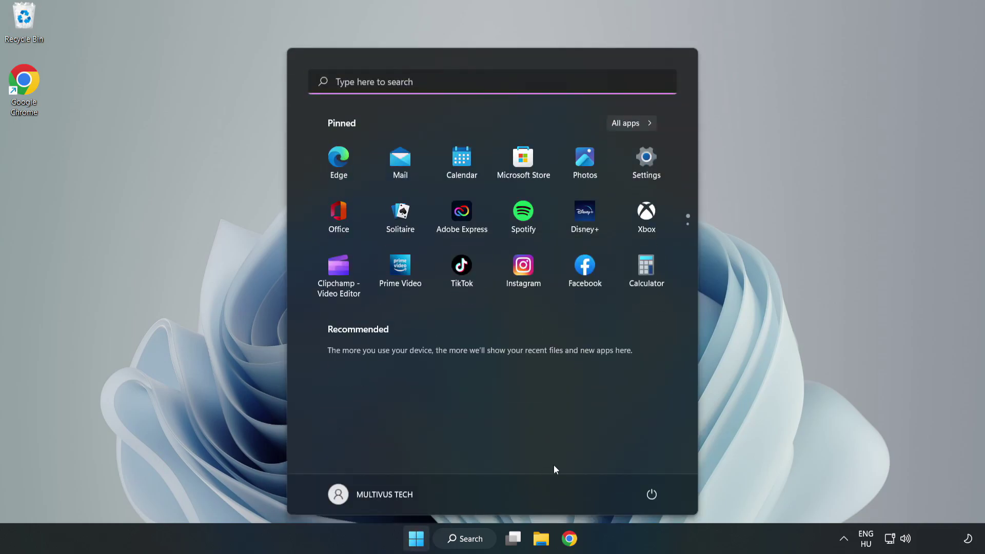
{"action": "left_click", "coordinate": [657, 494]}
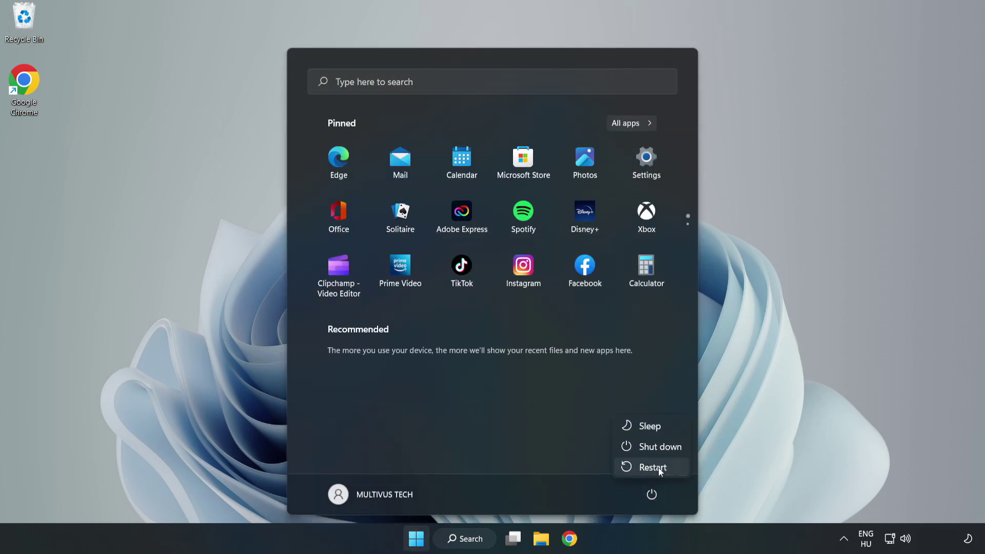